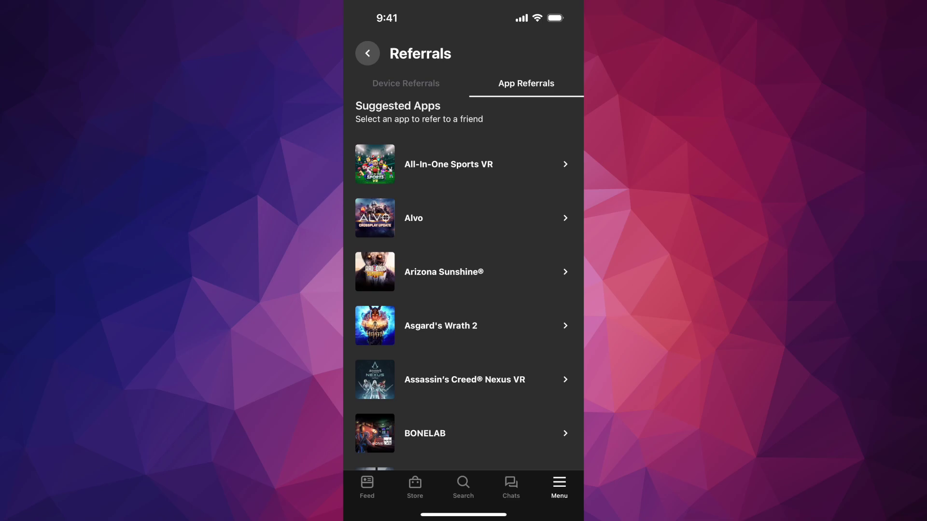
{"action": "scroll", "coordinate": [463, 290], "scroll_direction": "down", "scroll_amount": 10}
{"action": "scroll", "coordinate": [463, 289], "scroll_direction": "down", "scroll_amount": 10}
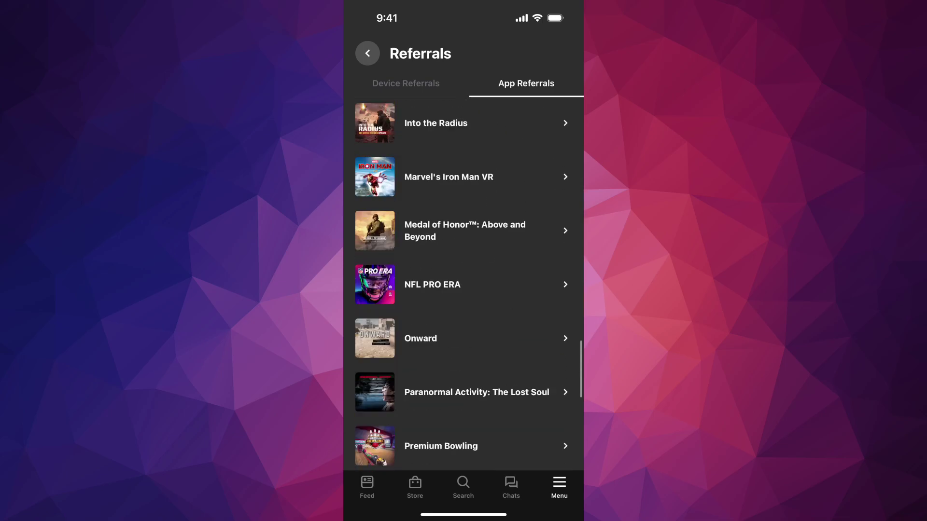
{"action": "scroll", "coordinate": [463, 289], "scroll_direction": "down", "scroll_amount": 10}
{"action": "scroll", "coordinate": [463, 289], "scroll_direction": "down", "scroll_amount": 5}
{"action": "scroll", "coordinate": [464, 290], "scroll_direction": "up", "scroll_amount": 10}
{"action": "scroll", "coordinate": [464, 290], "scroll_direction": "up", "scroll_amount": 10}
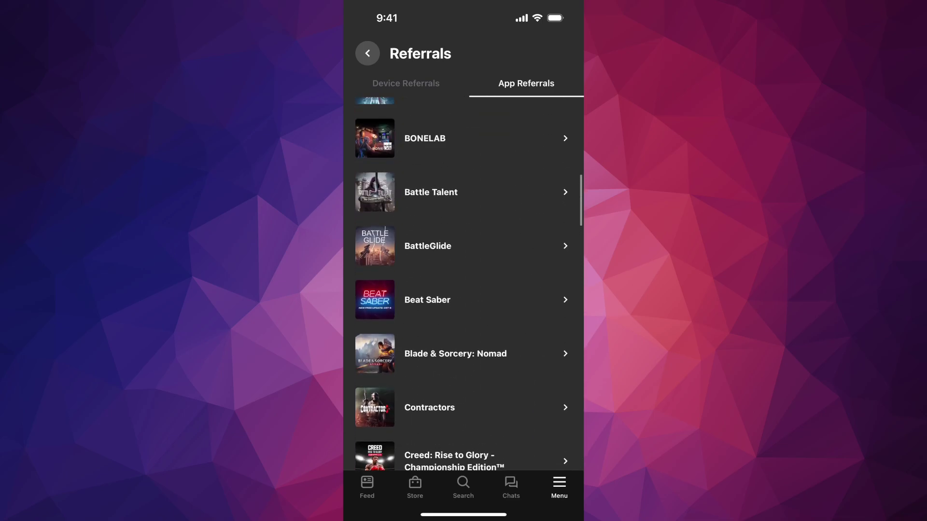
{"action": "scroll", "coordinate": [464, 289], "scroll_direction": "up", "scroll_amount": 5}
{"action": "scroll", "coordinate": [464, 289], "scroll_direction": "up", "scroll_amount": 5}
{"action": "scroll", "coordinate": [464, 290], "scroll_direction": "down", "scroll_amount": 3}
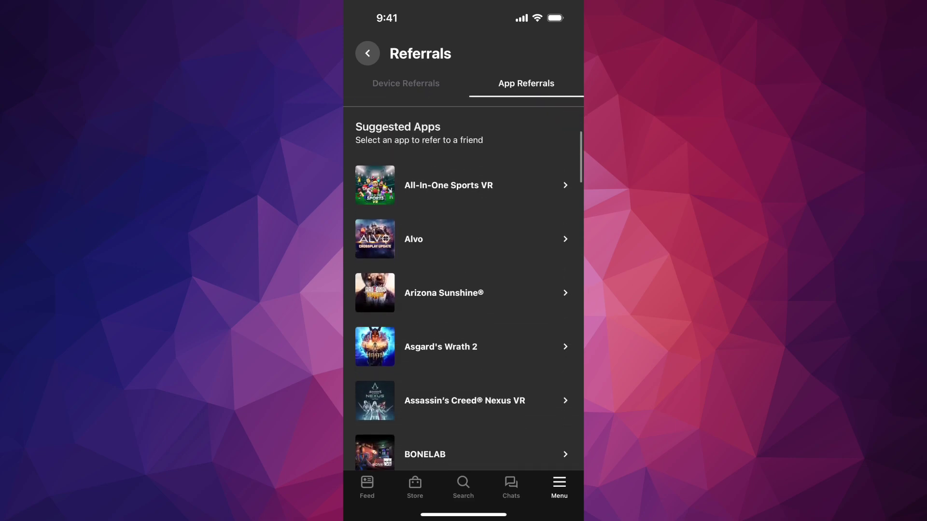
{"action": "scroll", "coordinate": [464, 290], "scroll_direction": "up", "scroll_amount": 3}
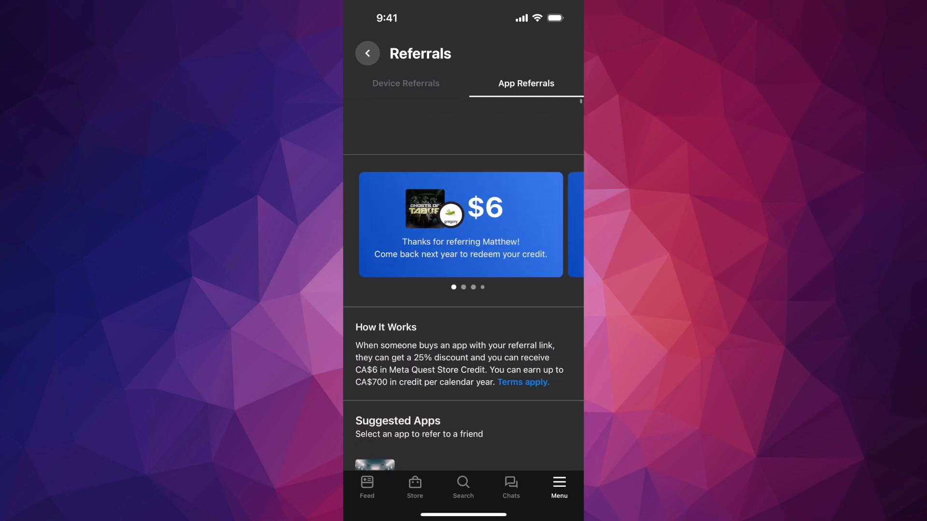
{"action": "scroll", "coordinate": [463, 289], "scroll_direction": "down", "scroll_amount": 3}
Step: View the referral links for All-In-One Sports VR, Alvo and Arizona Sunshine (twice)
{"action": "left_click", "coordinate": [449, 129]}
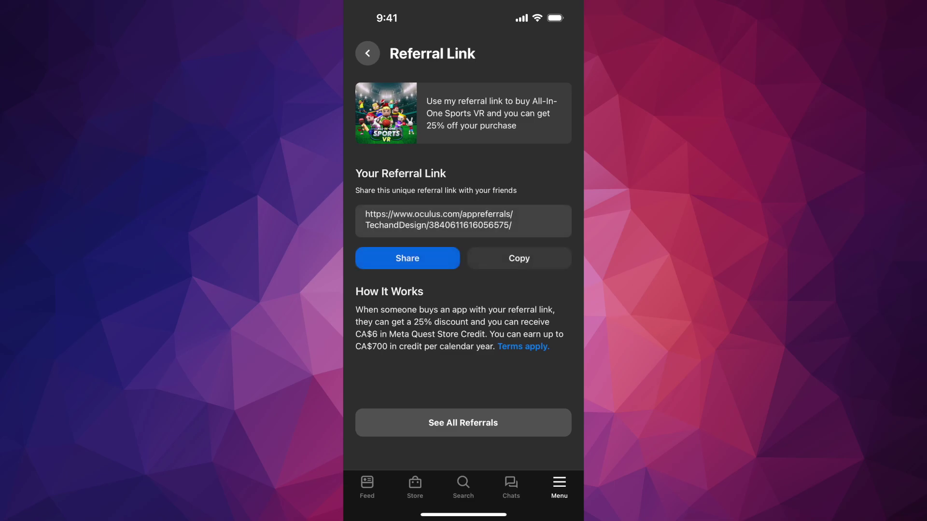
{"action": "left_click", "coordinate": [367, 53]}
{"action": "left_click", "coordinate": [435, 181]}
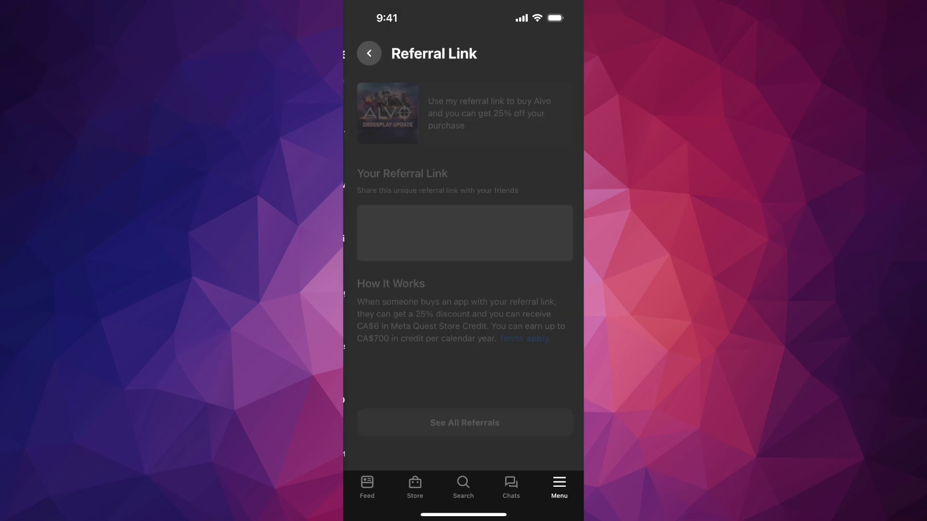
{"action": "left_click", "coordinate": [367, 53]}
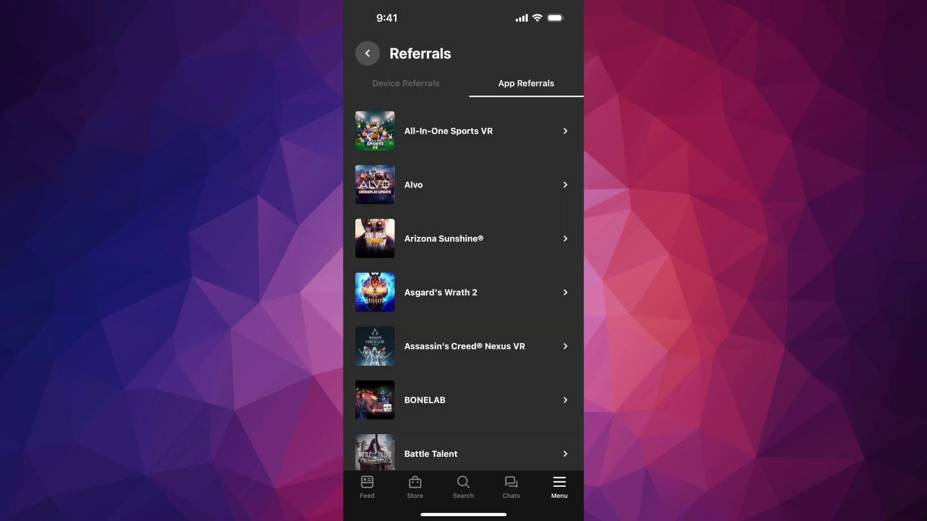
{"action": "left_click", "coordinate": [444, 238]}
{"action": "left_click", "coordinate": [367, 53]}
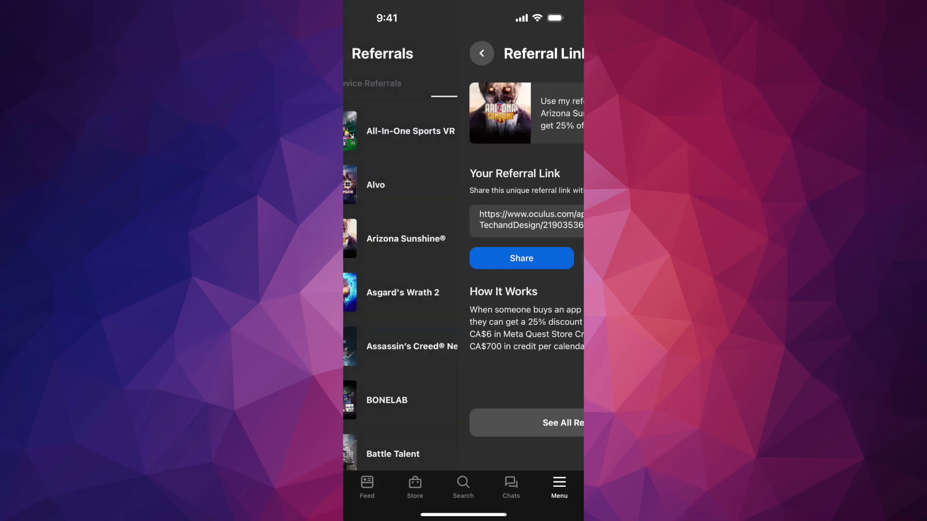
{"action": "left_click", "coordinate": [443, 238]}
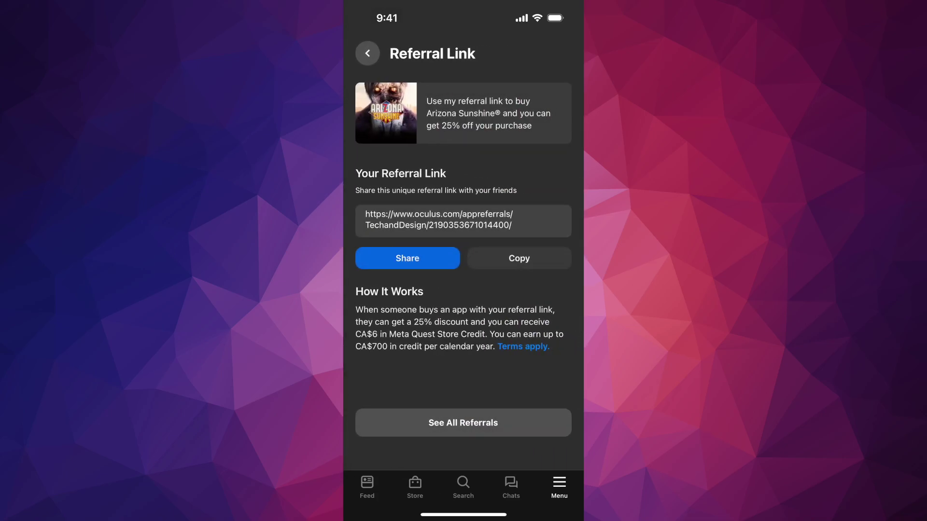
{"action": "left_click", "coordinate": [368, 53]}
Step: View the Asgard's Wrath 2 and Assassin's Creed Nexus VR referral links, then open Battle Talent's
{"action": "left_click", "coordinate": [441, 291]}
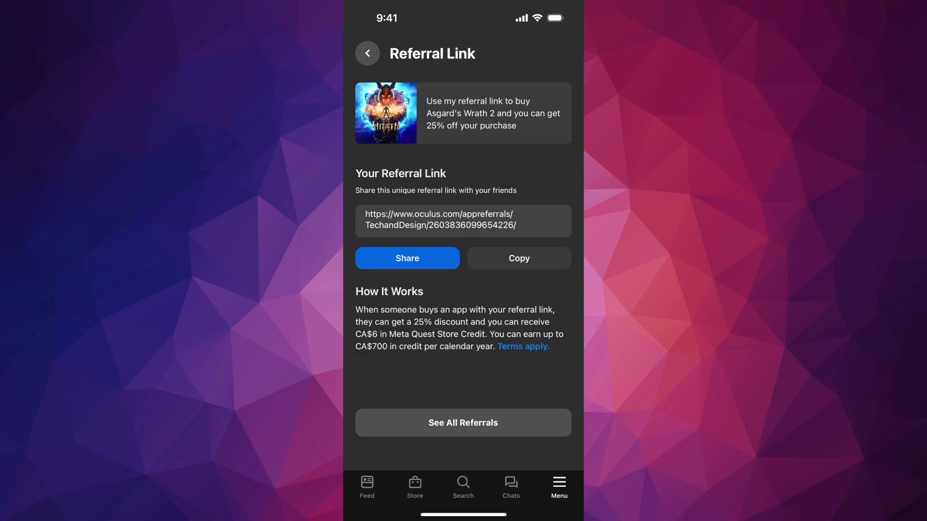
{"action": "left_click", "coordinate": [367, 54]}
{"action": "scroll", "coordinate": [463, 289], "scroll_direction": "down", "scroll_amount": 1}
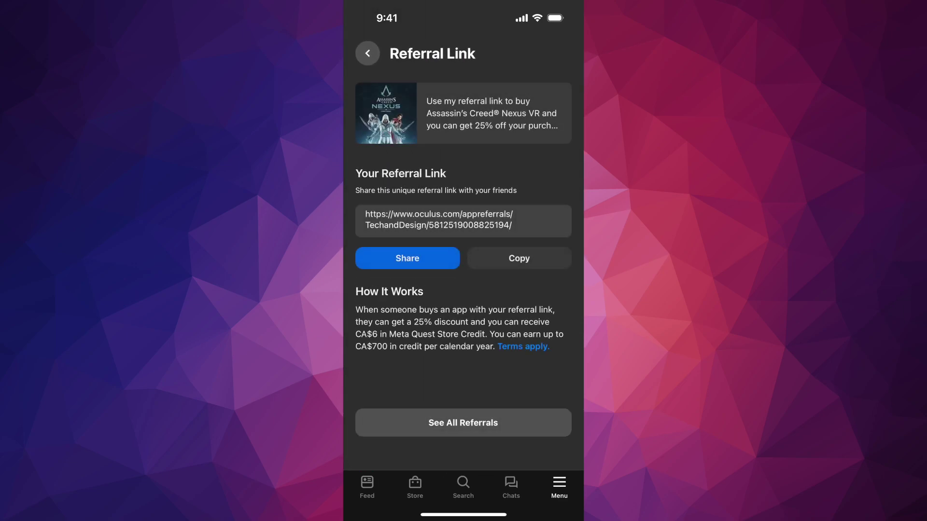
{"action": "left_click", "coordinate": [367, 53]}
{"action": "scroll", "coordinate": [463, 290], "scroll_direction": "down", "scroll_amount": 1}
{"action": "left_click", "coordinate": [463, 222]}
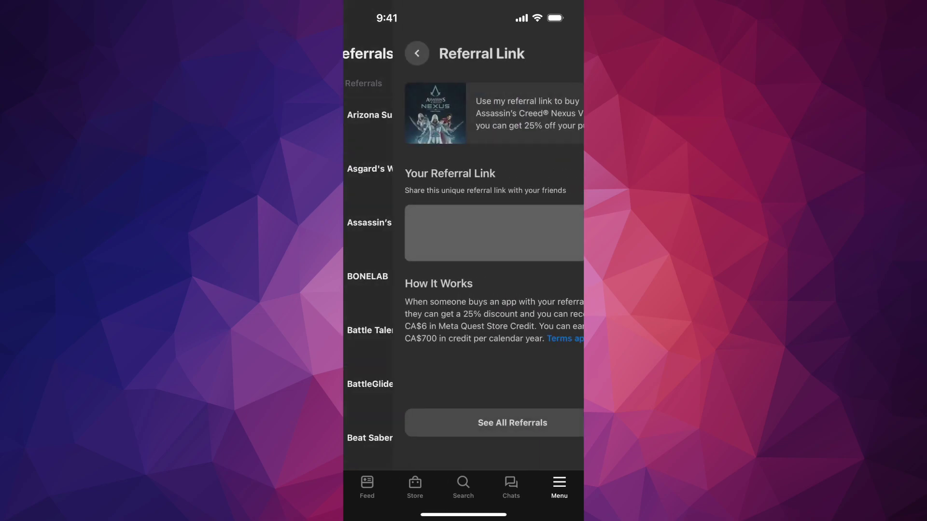
{"action": "left_click", "coordinate": [367, 52]}
{"action": "scroll", "coordinate": [464, 290], "scroll_direction": "down", "scroll_amount": 1}
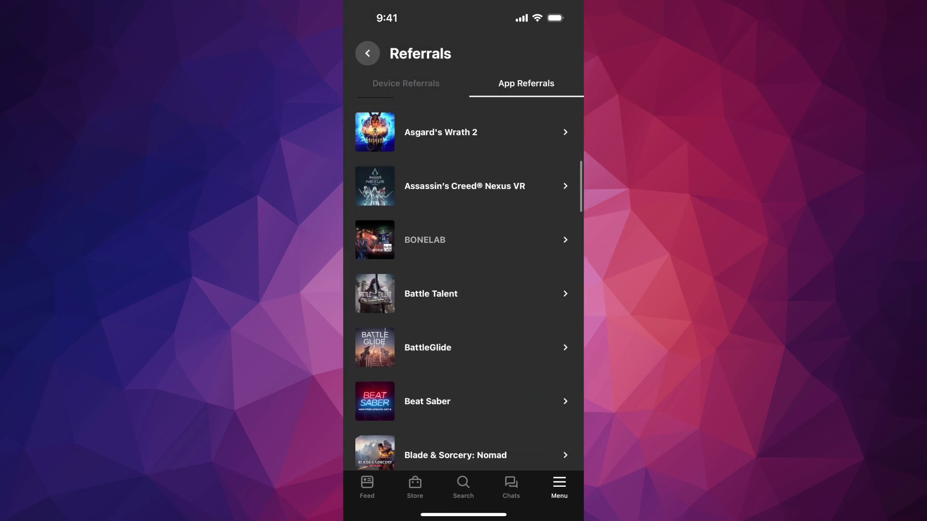
{"action": "left_click", "coordinate": [368, 53]}
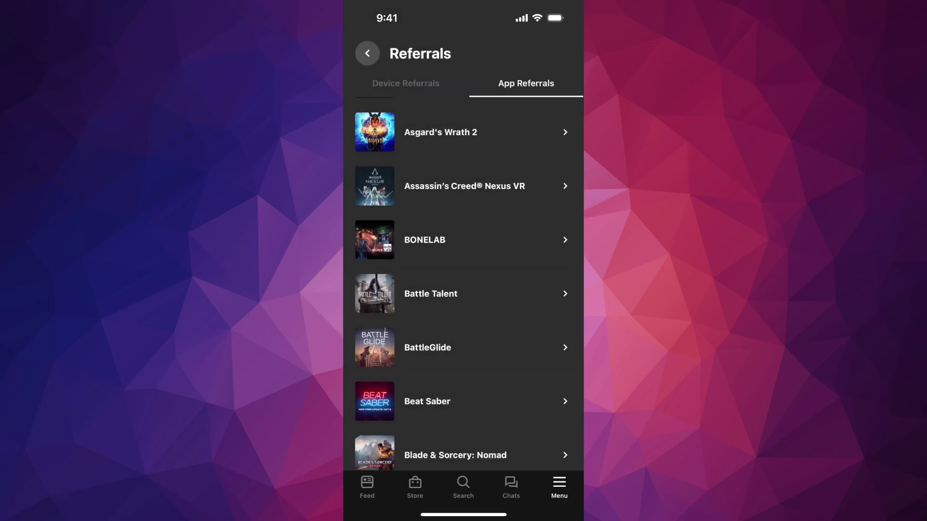
{"action": "scroll", "coordinate": [464, 290], "scroll_direction": "down", "scroll_amount": 1}
{"action": "left_click", "coordinate": [463, 241]}
Step: Leave Battle Talent's link, then view the BattleGlide and Beat Saber referral links
{"action": "left_click", "coordinate": [368, 52]}
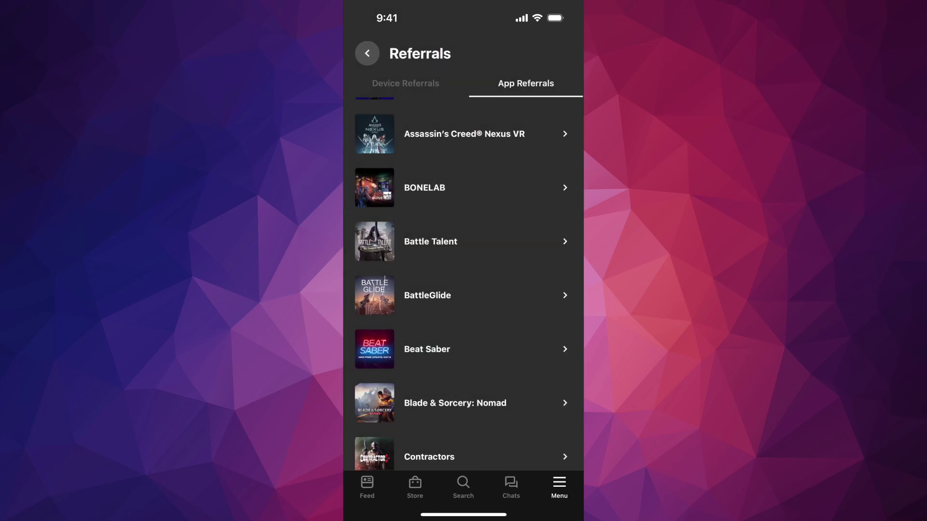
{"action": "scroll", "coordinate": [463, 290], "scroll_direction": "down", "scroll_amount": 1}
{"action": "left_click", "coordinate": [463, 268]}
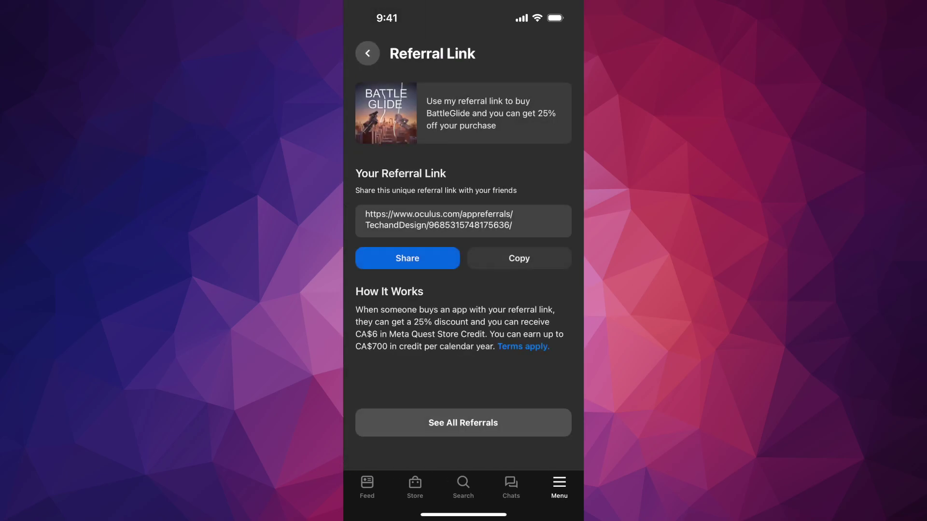
{"action": "left_click", "coordinate": [367, 53]}
{"action": "scroll", "coordinate": [464, 289], "scroll_direction": "down", "scroll_amount": 1}
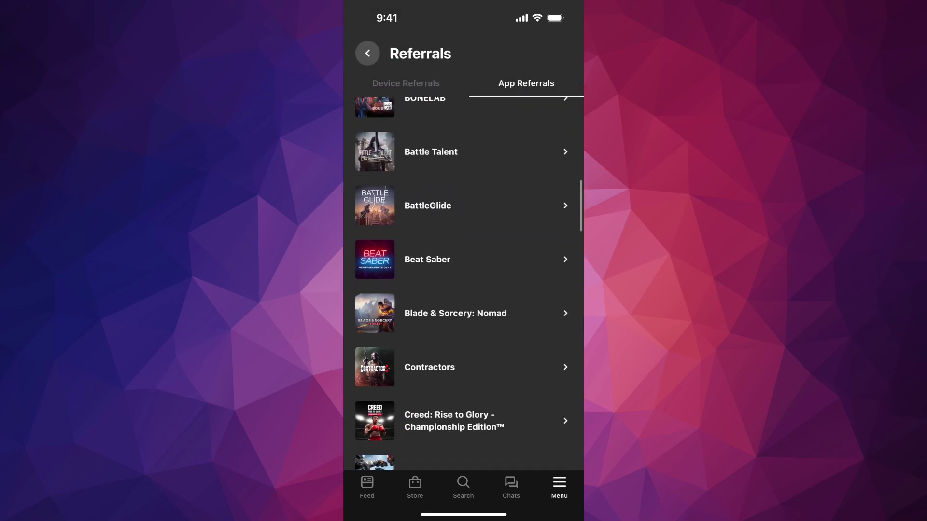
{"action": "left_click", "coordinate": [463, 258]}
{"action": "left_click", "coordinate": [367, 53]}
{"action": "scroll", "coordinate": [464, 290], "scroll_direction": "down", "scroll_amount": 1}
Step: View the Blade & Sorcery: Nomad, Contractors and Creed: Rise to Glory referral links
{"action": "left_click", "coordinate": [463, 250]}
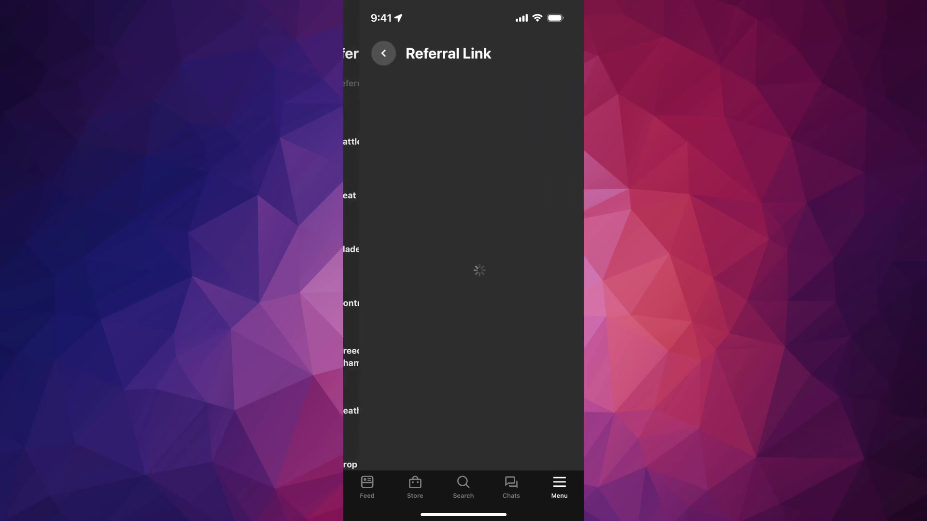
{"action": "left_click", "coordinate": [366, 52]}
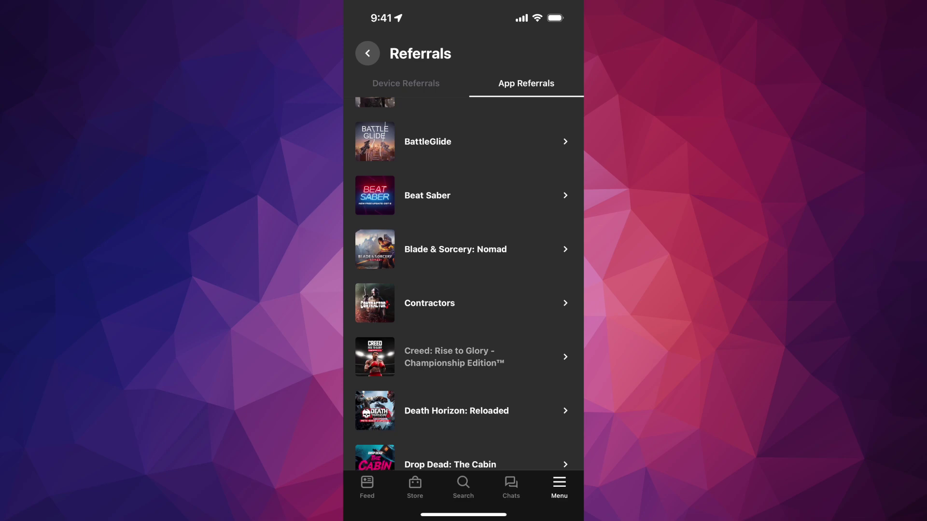
{"action": "scroll", "coordinate": [463, 290], "scroll_direction": "down", "scroll_amount": 1}
{"action": "left_click", "coordinate": [464, 261]}
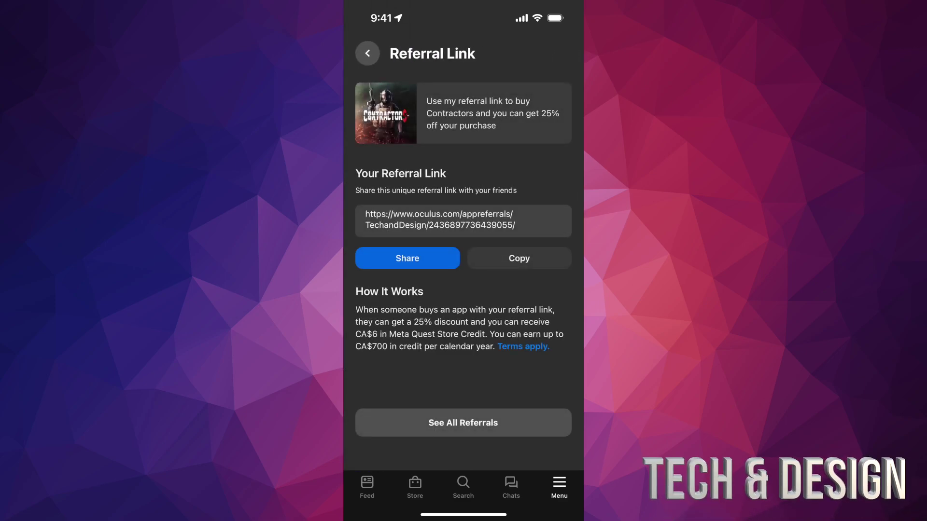
{"action": "left_click", "coordinate": [367, 53]}
{"action": "scroll", "coordinate": [463, 289], "scroll_direction": "down", "scroll_amount": 1}
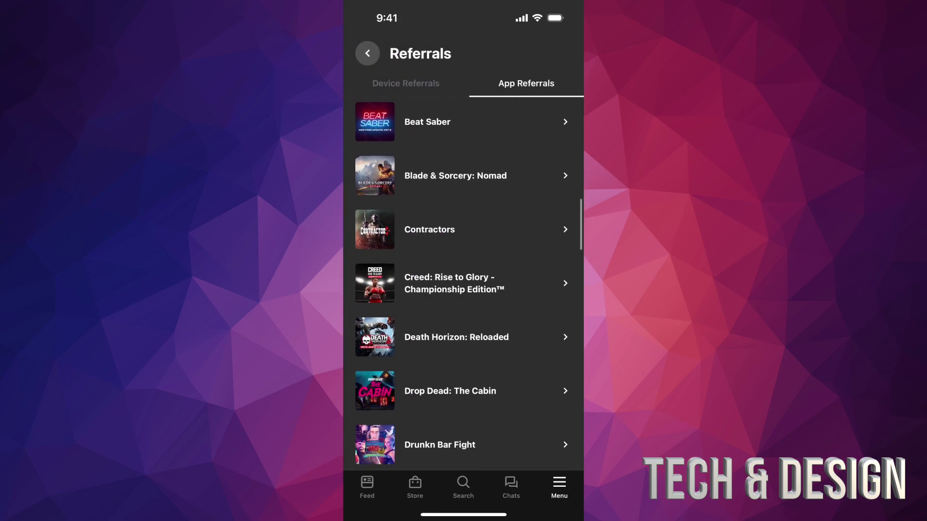
{"action": "left_click", "coordinate": [464, 273]}
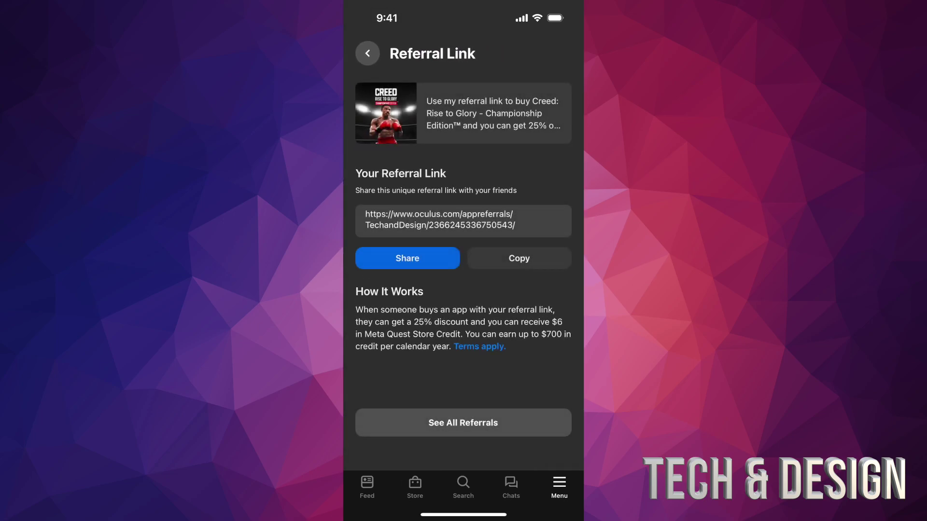
{"action": "left_click", "coordinate": [367, 53]}
{"action": "scroll", "coordinate": [464, 290], "scroll_direction": "down", "scroll_amount": 1}
Step: View Death Horizon: Reloaded, Drop Dead: The Cabin and Drunkn Bar Fight links, then open Eleven Table Tennis
{"action": "left_click", "coordinate": [463, 244]}
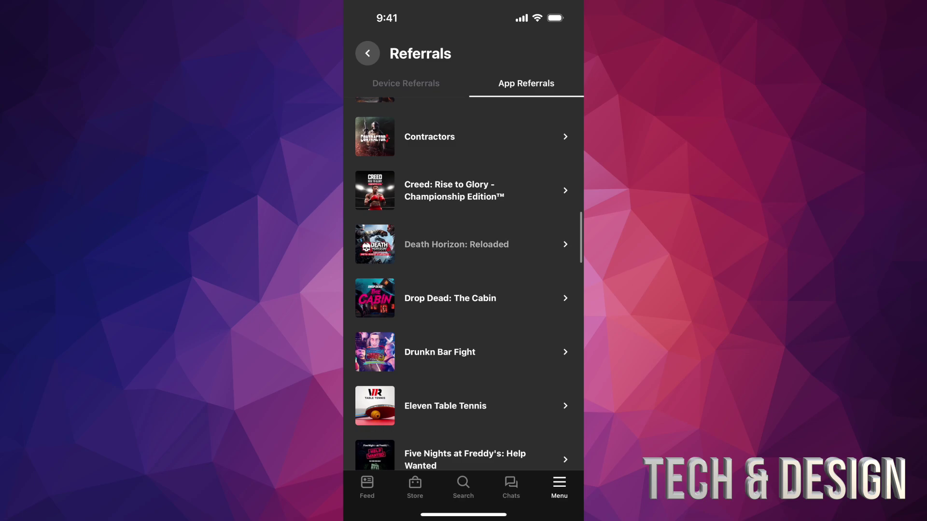
{"action": "left_click", "coordinate": [367, 53]}
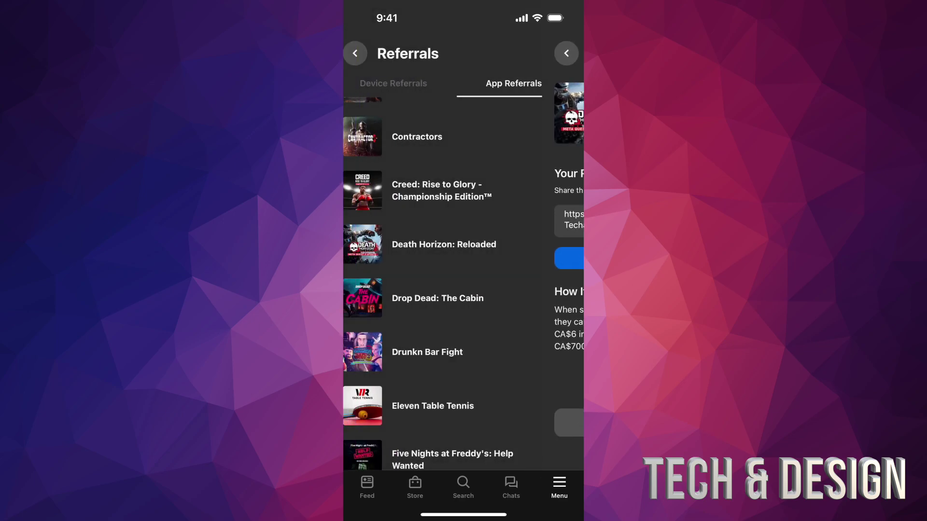
{"action": "scroll", "coordinate": [463, 290], "scroll_direction": "down", "scroll_amount": 1}
{"action": "left_click", "coordinate": [464, 259]}
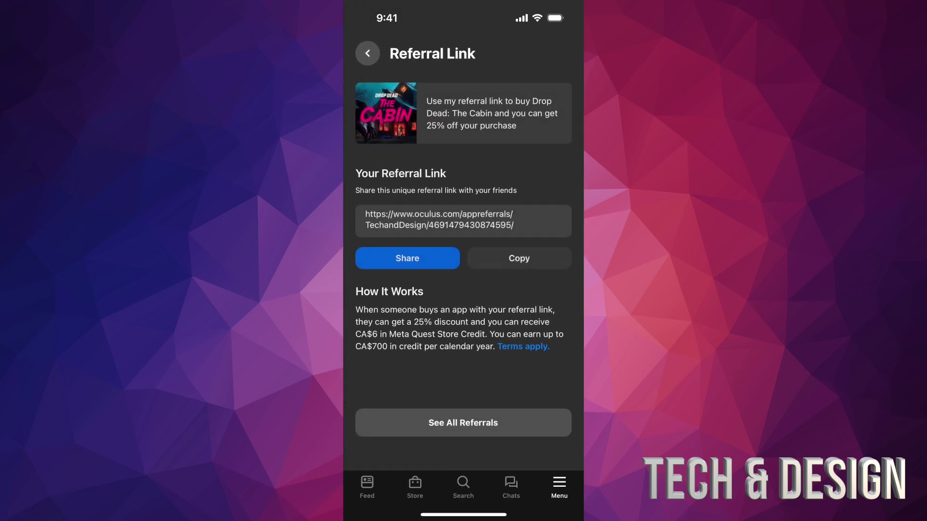
{"action": "left_click", "coordinate": [367, 53]}
{"action": "scroll", "coordinate": [464, 290], "scroll_direction": "down", "scroll_amount": 2}
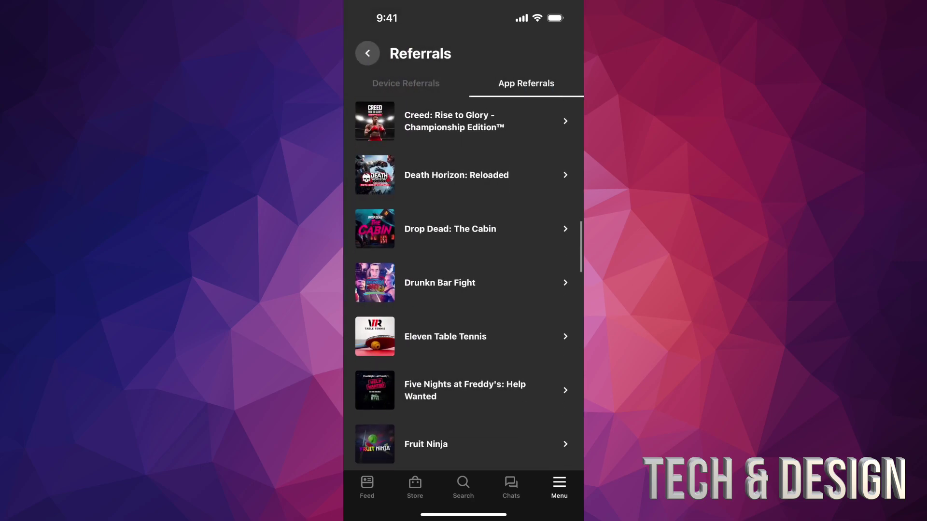
{"action": "left_click", "coordinate": [464, 257]}
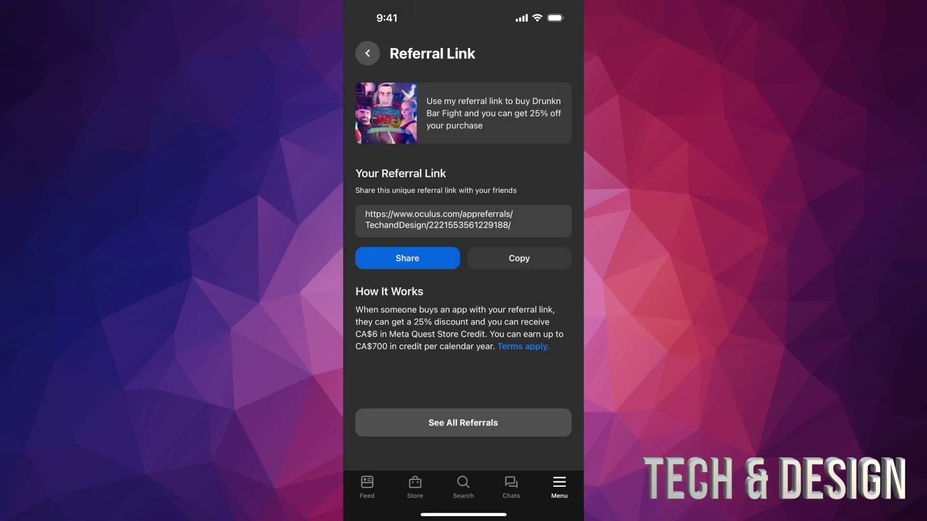
{"action": "left_click", "coordinate": [367, 54]}
{"action": "scroll", "coordinate": [464, 290], "scroll_direction": "down", "scroll_amount": 1}
{"action": "left_click", "coordinate": [463, 263]}
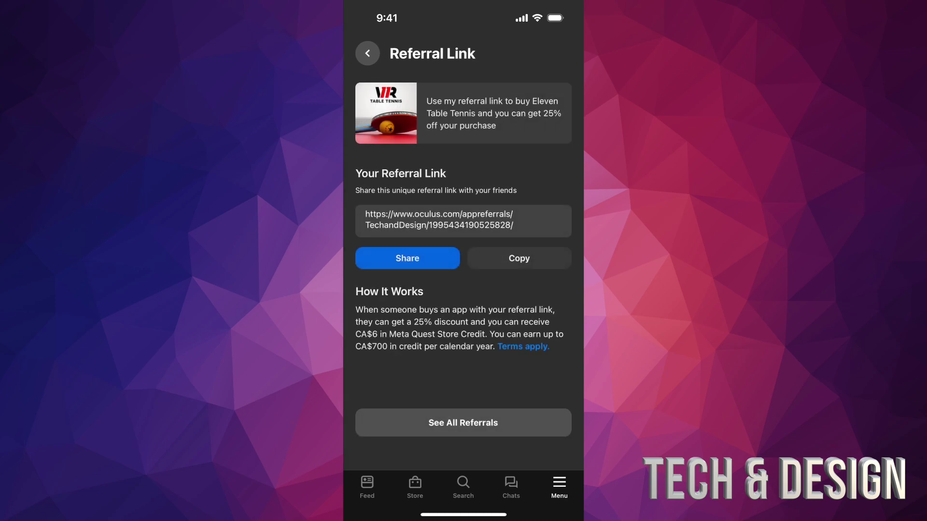
Step: Leave Eleven Table Tennis's link, then view the next game's and GORN's referral links
{"action": "left_click", "coordinate": [367, 52]}
{"action": "scroll", "coordinate": [464, 290], "scroll_direction": "down", "scroll_amount": 2}
{"action": "left_click", "coordinate": [463, 250]}
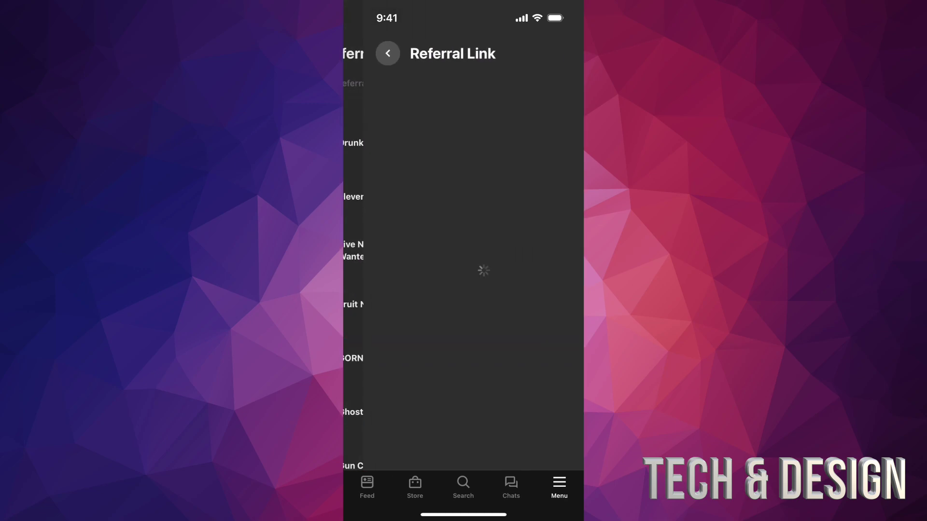
{"action": "left_click", "coordinate": [367, 53]}
{"action": "scroll", "coordinate": [463, 290], "scroll_direction": "down", "scroll_amount": 1}
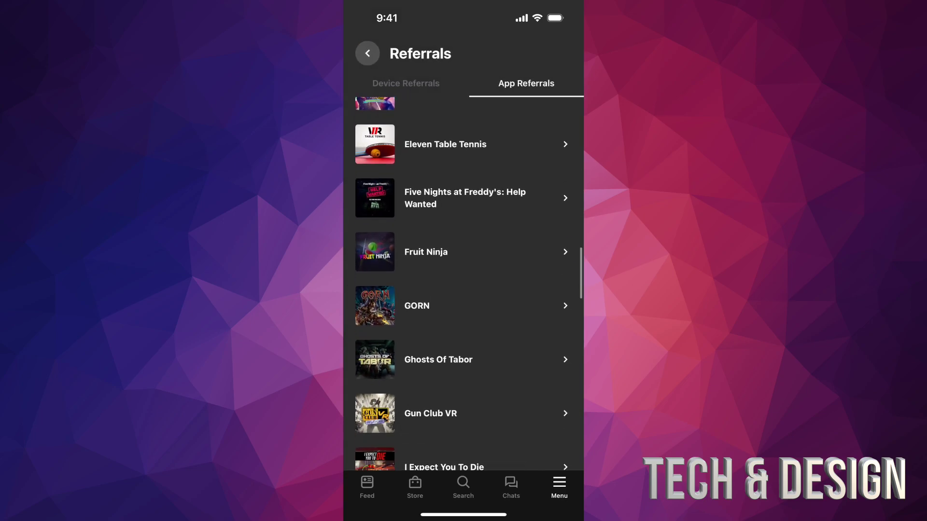
{"action": "left_click", "coordinate": [367, 53]}
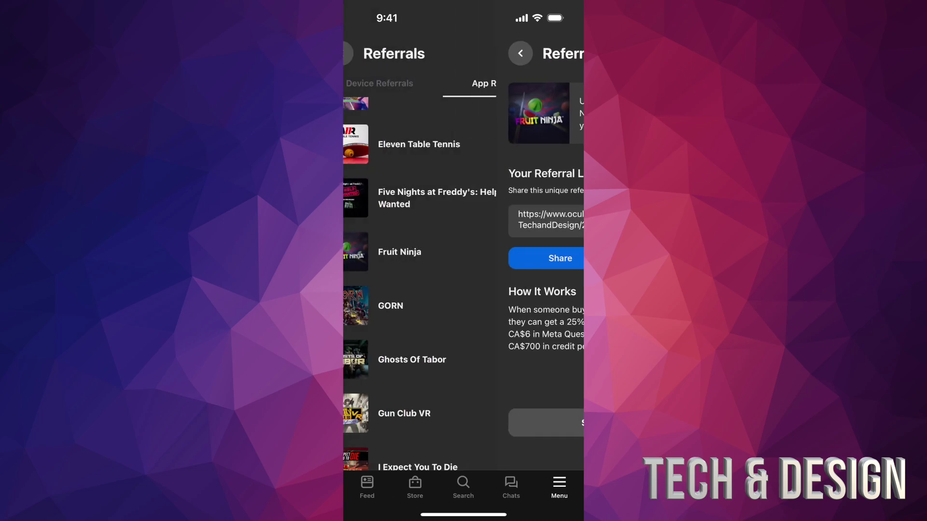
{"action": "scroll", "coordinate": [463, 289], "scroll_direction": "down", "scroll_amount": 1}
{"action": "left_click", "coordinate": [464, 279]}
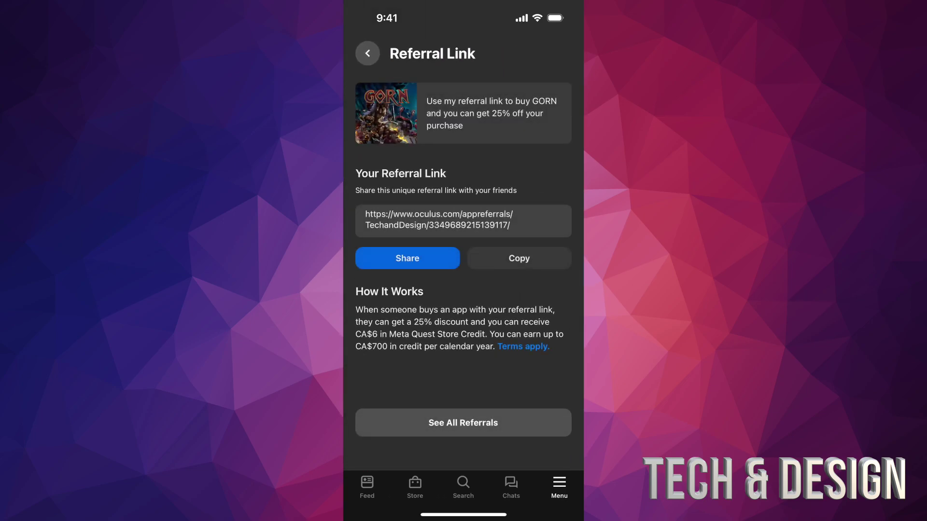
{"action": "left_click", "coordinate": [367, 52]}
{"action": "scroll", "coordinate": [464, 290], "scroll_direction": "down", "scroll_amount": 2}
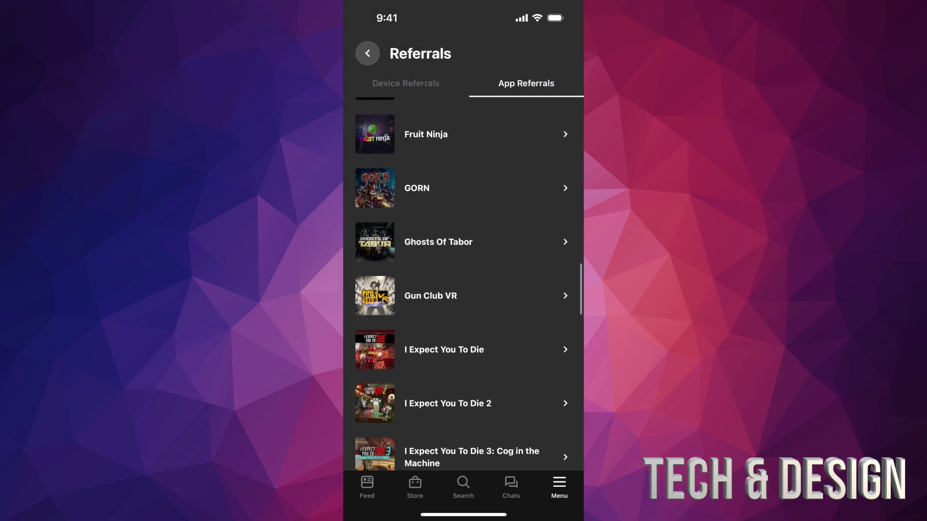
Step: View the referral links for the next game, Gun Club VR, I Expect You To Die and its sequel
{"action": "left_click", "coordinate": [463, 350]}
{"action": "left_click", "coordinate": [367, 53]}
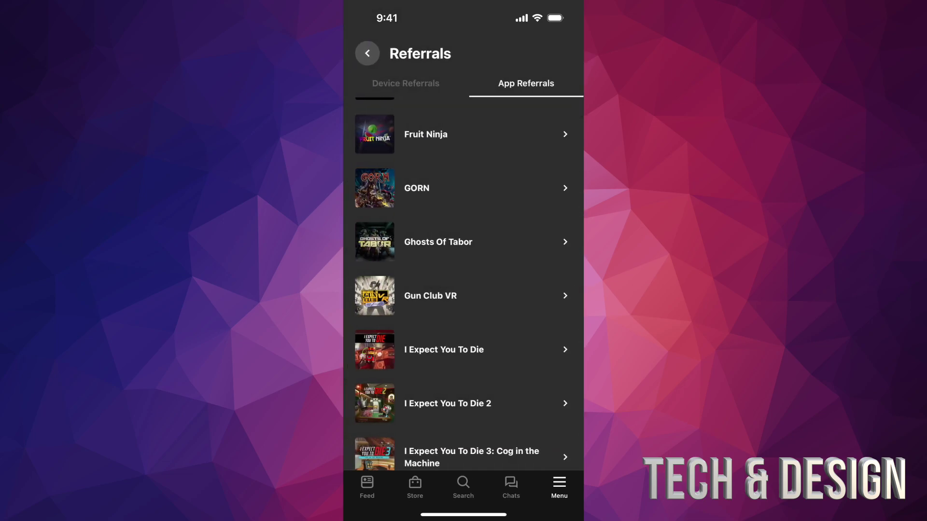
{"action": "left_click", "coordinate": [430, 258]}
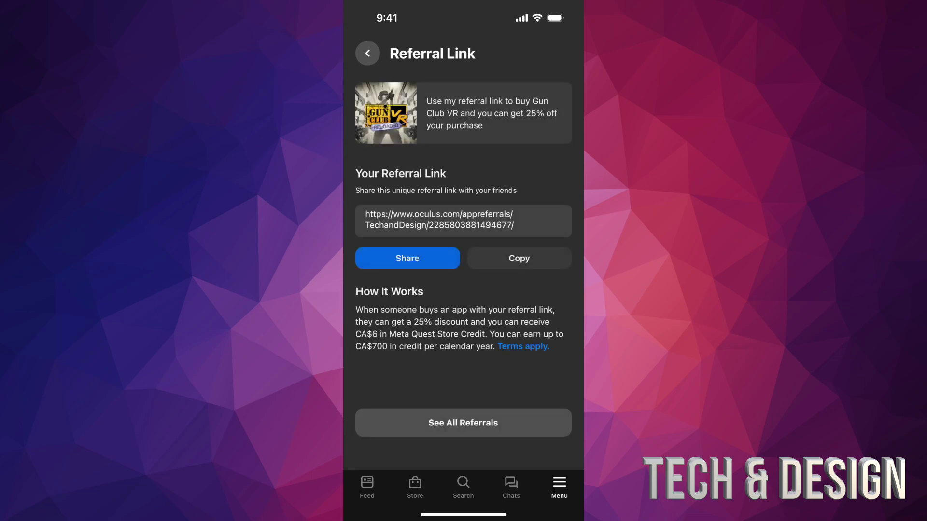
{"action": "left_click", "coordinate": [367, 53]}
{"action": "scroll", "coordinate": [464, 290], "scroll_direction": "down", "scroll_amount": 1}
{"action": "left_click", "coordinate": [444, 245]}
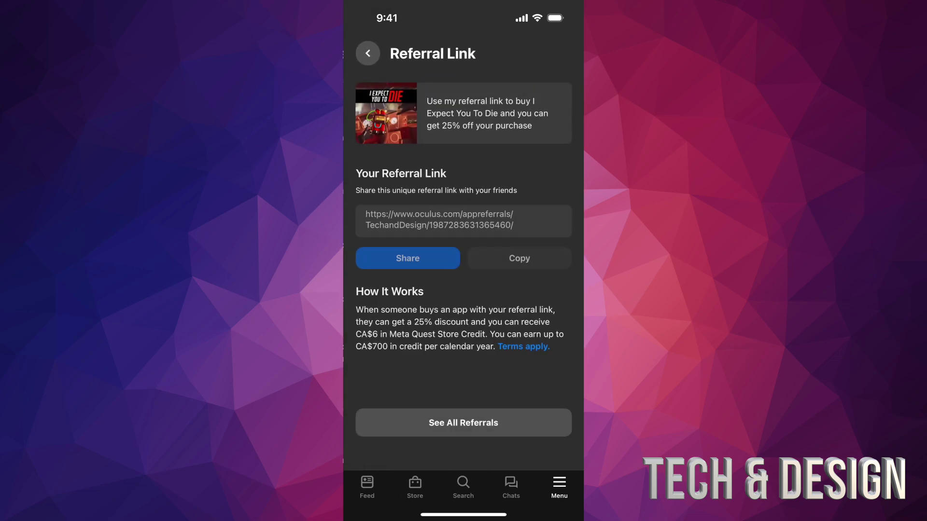
{"action": "left_click", "coordinate": [367, 53]}
{"action": "scroll", "coordinate": [463, 290], "scroll_direction": "down", "scroll_amount": 1}
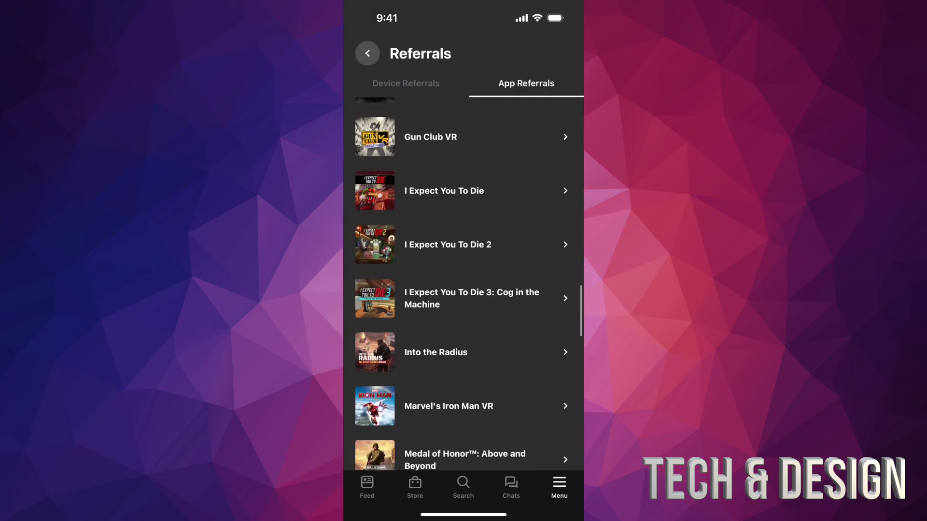
{"action": "left_click", "coordinate": [444, 244]}
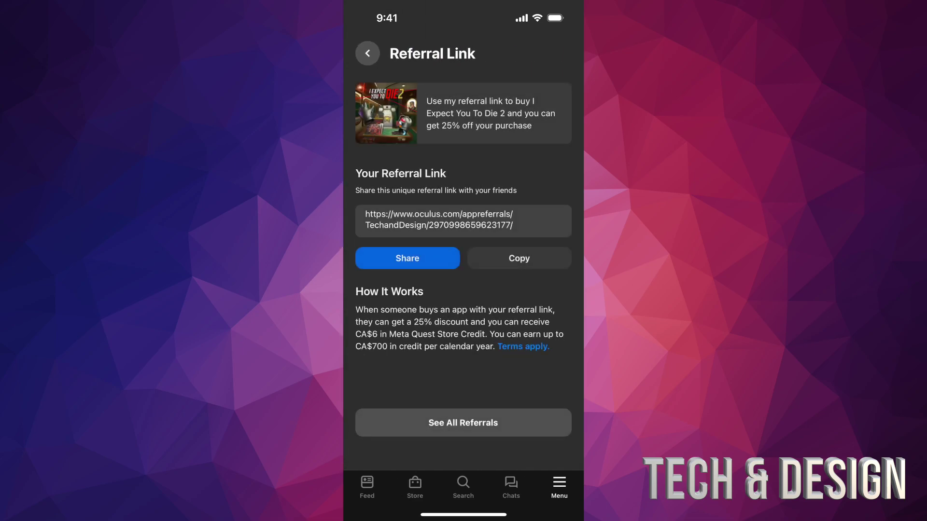
{"action": "left_click", "coordinate": [367, 53]}
{"action": "scroll", "coordinate": [463, 289], "scroll_direction": "down", "scroll_amount": 1}
Step: View the referral links for the next game, Into the Radius, Marvel's Iron Man VR and Medal of Honor
{"action": "left_click", "coordinate": [444, 258]}
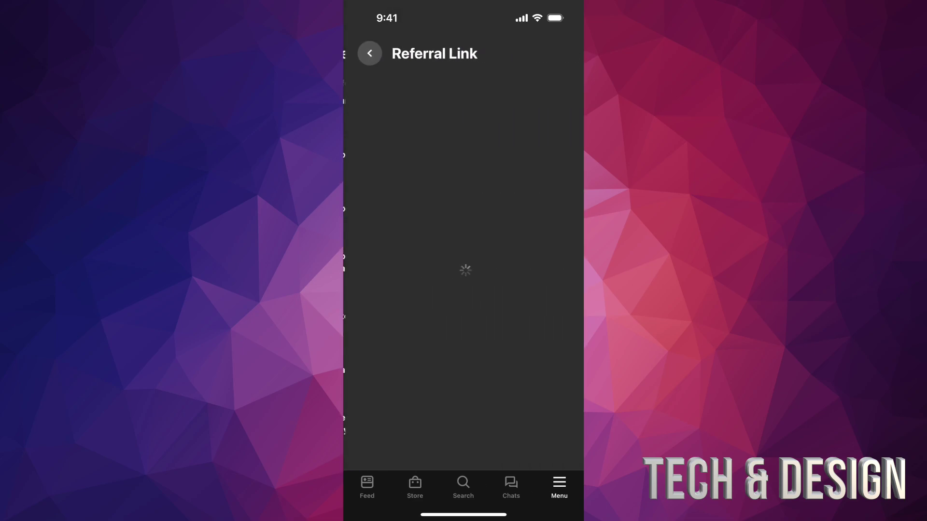
{"action": "left_click", "coordinate": [367, 53]}
{"action": "scroll", "coordinate": [463, 290], "scroll_direction": "down", "scroll_amount": 1}
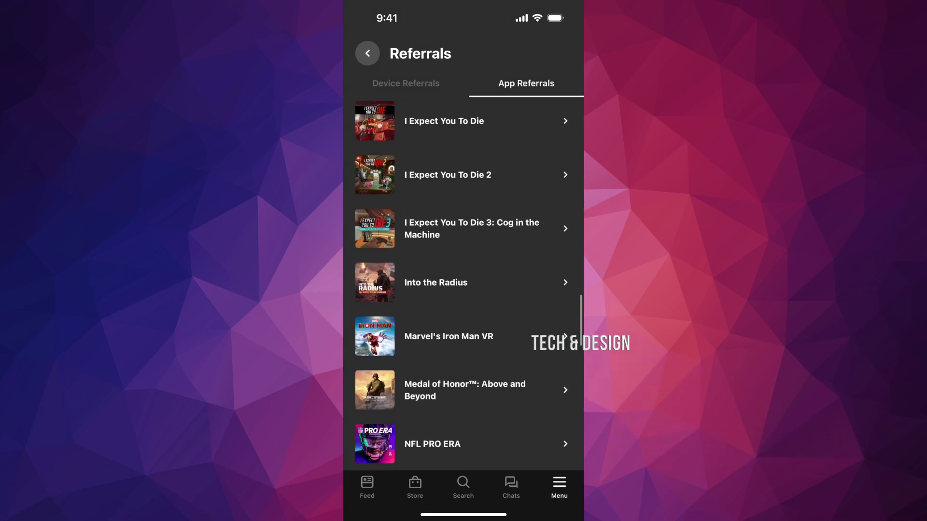
{"action": "left_click", "coordinate": [444, 279]}
{"action": "left_click", "coordinate": [367, 53]}
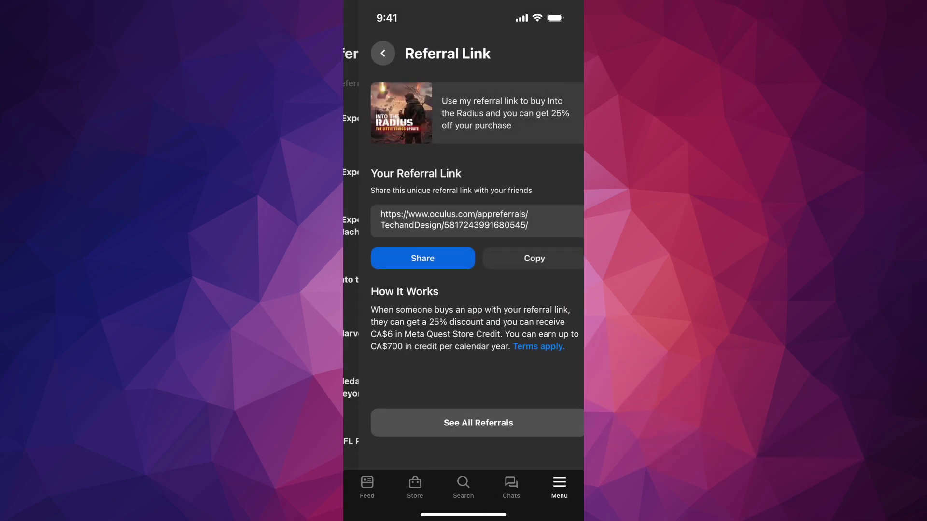
{"action": "scroll", "coordinate": [464, 290], "scroll_direction": "down", "scroll_amount": 1}
{"action": "left_click", "coordinate": [449, 283]}
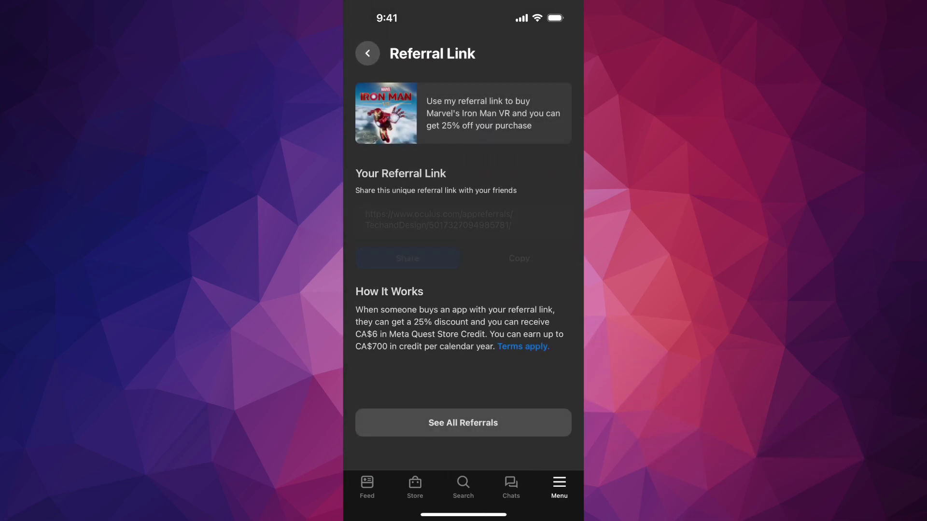
{"action": "left_click", "coordinate": [367, 53]}
{"action": "scroll", "coordinate": [464, 289], "scroll_direction": "down", "scroll_amount": 1}
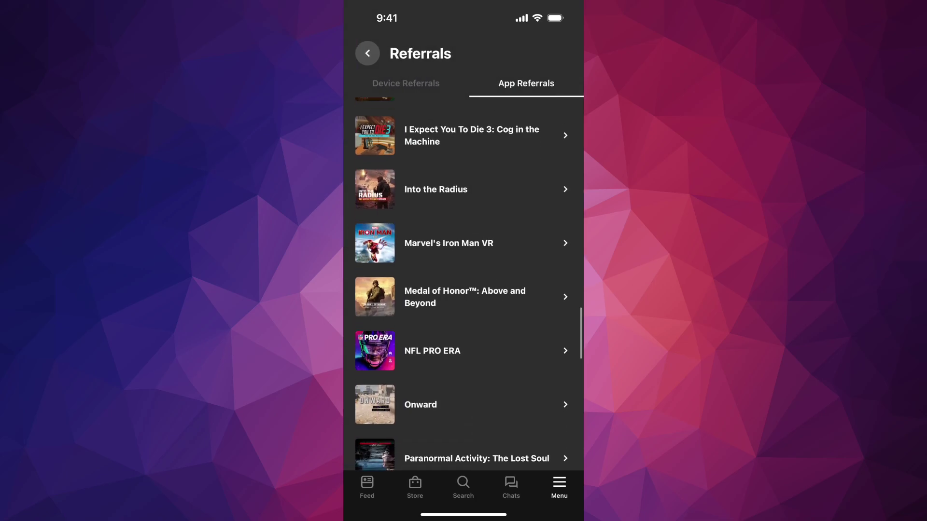
{"action": "left_click", "coordinate": [449, 292]}
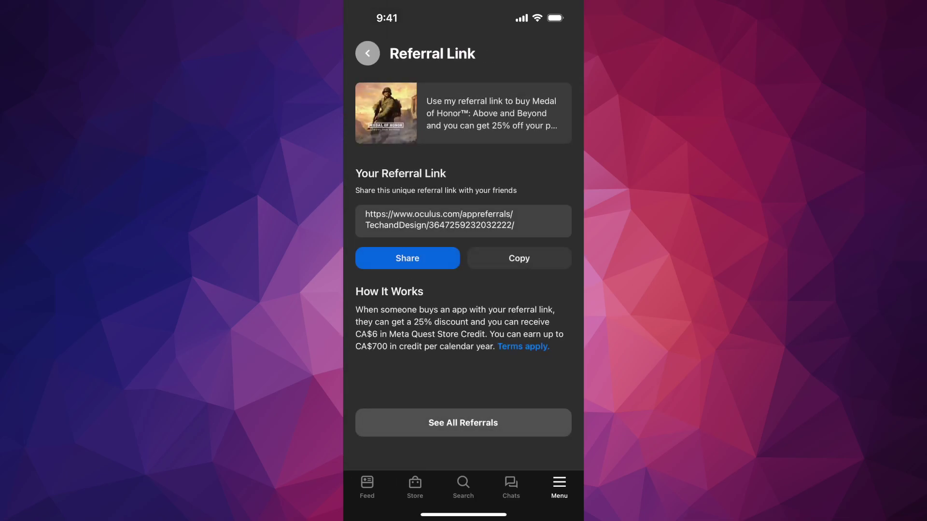
{"action": "left_click", "coordinate": [367, 53]}
{"action": "scroll", "coordinate": [464, 289], "scroll_direction": "down", "scroll_amount": 1}
Step: View the NFL PRO ERA, Onward and Paranormal Activity referral links
{"action": "left_click", "coordinate": [449, 289]}
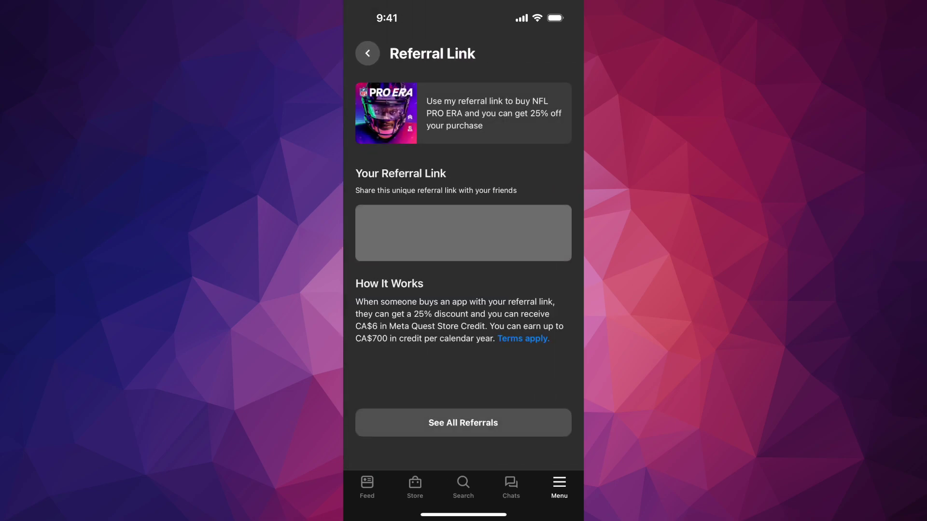
{"action": "left_click", "coordinate": [367, 53]}
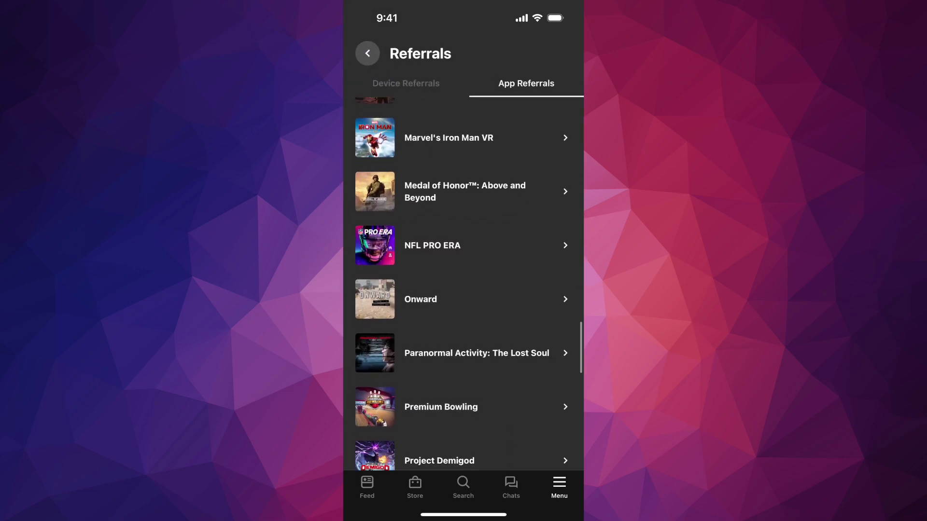
{"action": "left_click", "coordinate": [448, 299]}
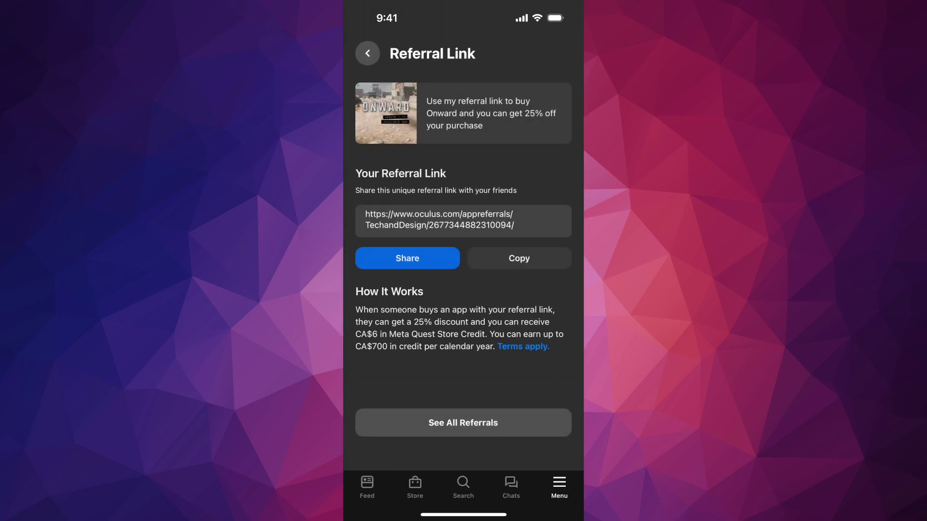
{"action": "left_click", "coordinate": [367, 54]}
{"action": "scroll", "coordinate": [464, 289], "scroll_direction": "down", "scroll_amount": 1}
{"action": "left_click", "coordinate": [463, 310]}
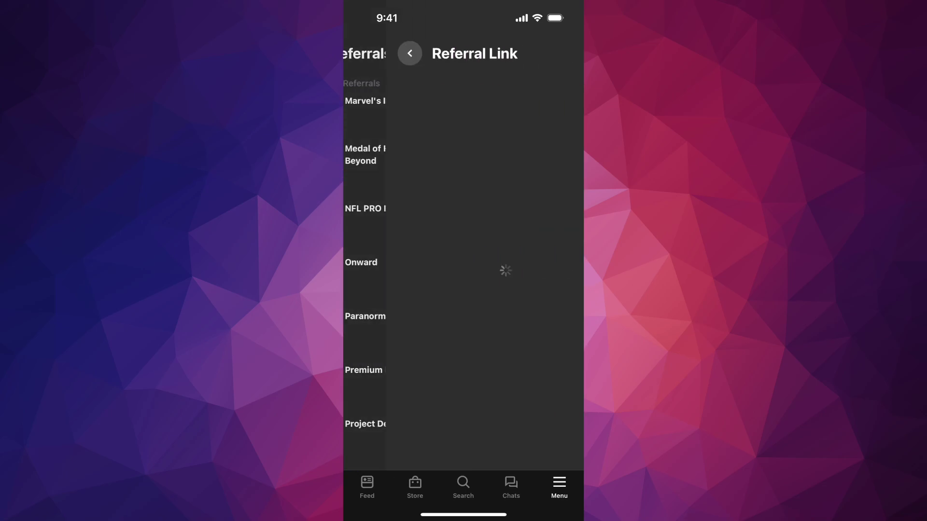
{"action": "left_click", "coordinate": [367, 53]}
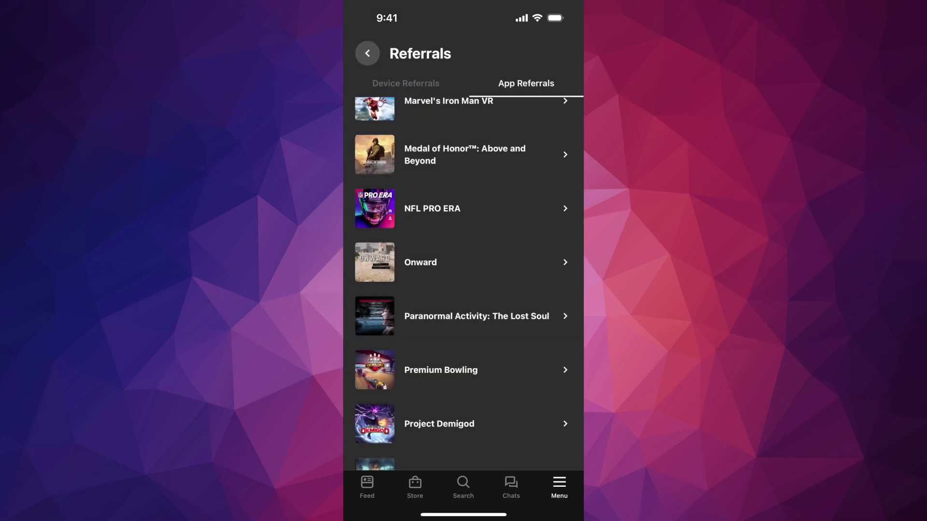
Step: Recheck the Onward, NFL PRO ERA and Paranormal Activity links, then open Premium Bowling's link
{"action": "left_click", "coordinate": [463, 262]}
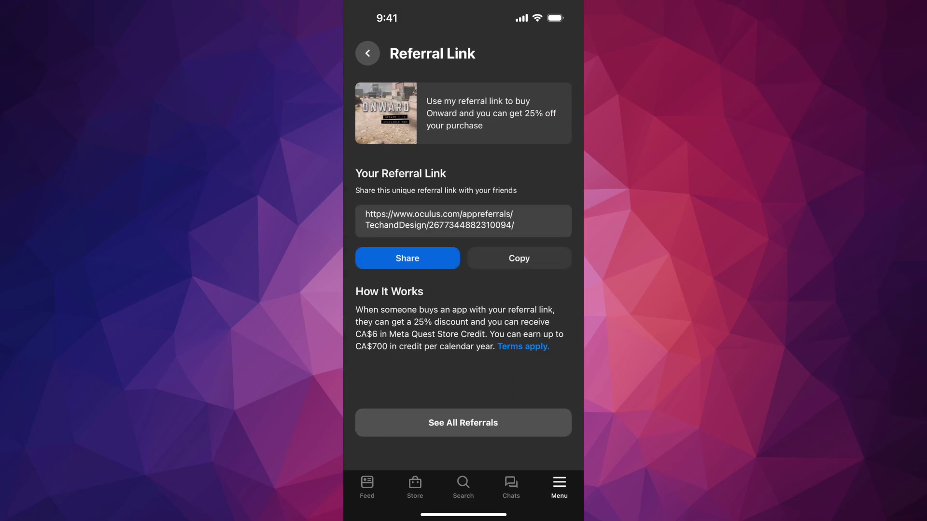
{"action": "left_click", "coordinate": [367, 54]}
{"action": "left_click", "coordinate": [463, 209]}
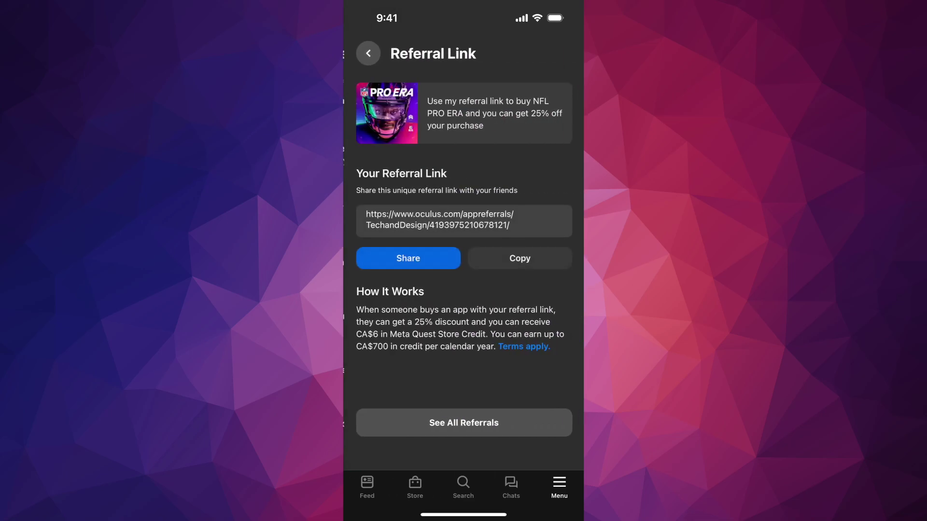
{"action": "left_click", "coordinate": [368, 53]}
{"action": "left_click", "coordinate": [464, 237]}
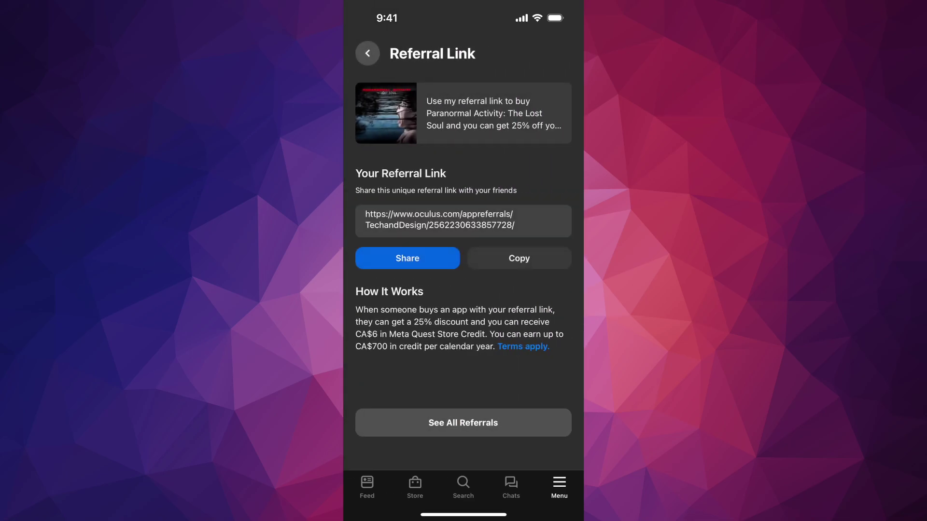
{"action": "left_click", "coordinate": [367, 53]}
{"action": "scroll", "coordinate": [463, 283], "scroll_direction": "down", "scroll_amount": 1}
{"action": "left_click", "coordinate": [463, 257]}
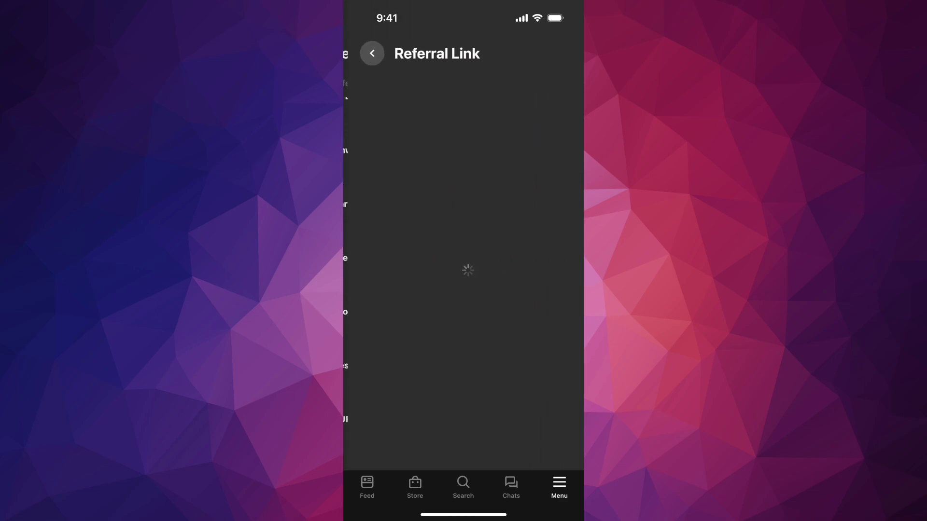
Step: Move past Premium Bowling and Project Demigod, viewing the Resident Evil 4 and SUPERHOT VR links
{"action": "left_click", "coordinate": [367, 53]}
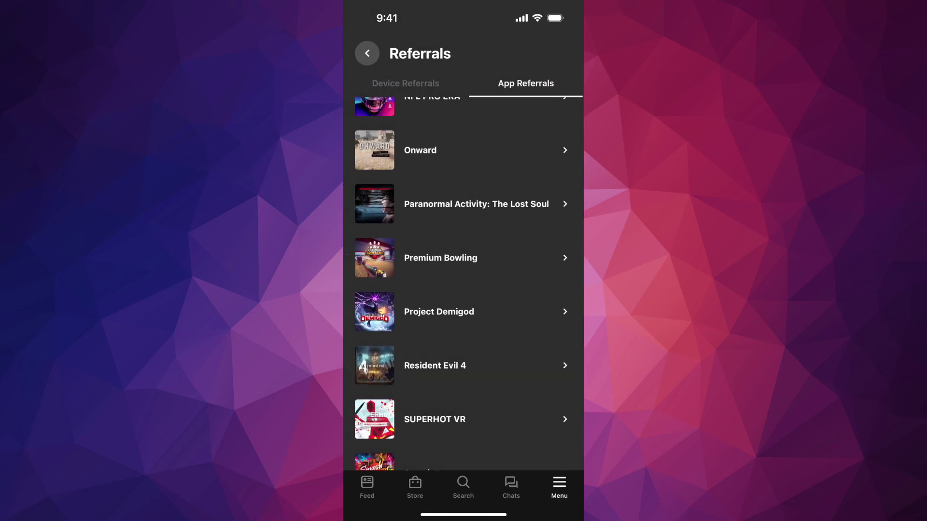
{"action": "scroll", "coordinate": [464, 282], "scroll_direction": "down", "scroll_amount": 1}
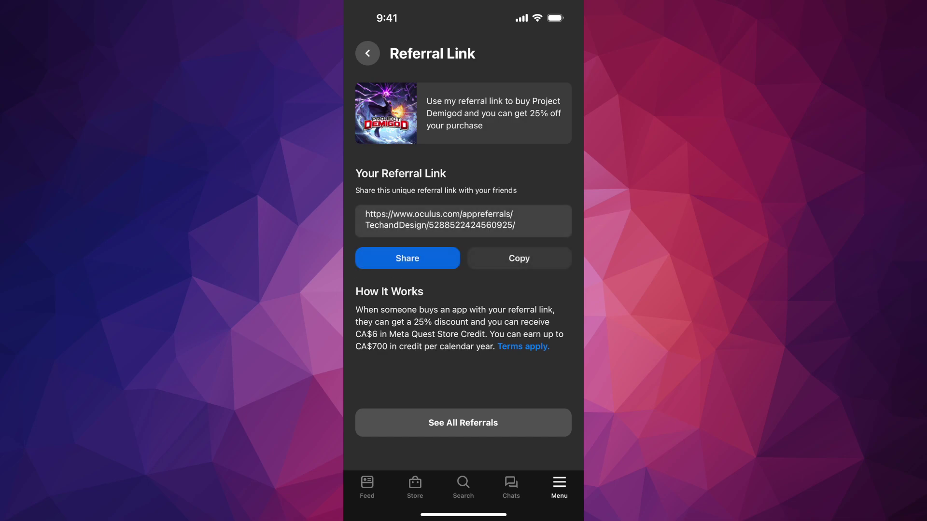
{"action": "left_click", "coordinate": [367, 53]}
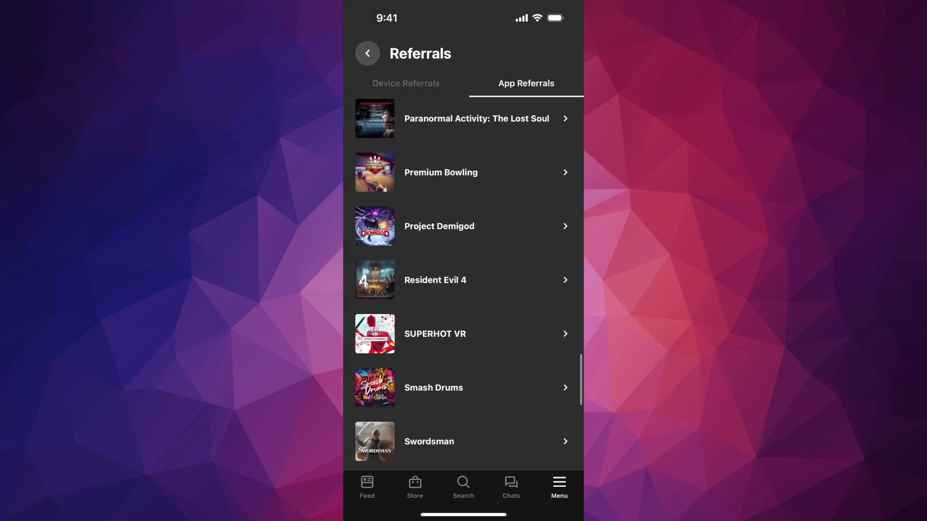
{"action": "left_click", "coordinate": [463, 280]}
{"action": "left_click", "coordinate": [367, 52]}
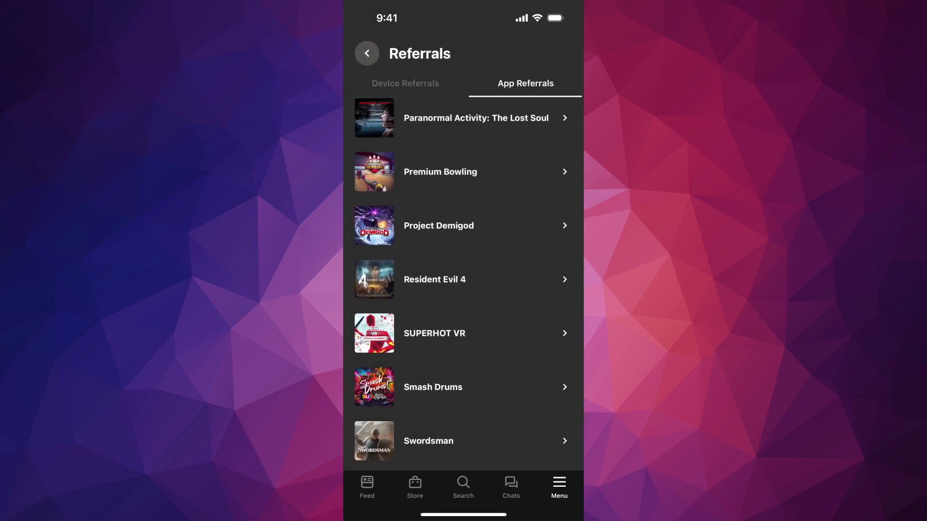
{"action": "scroll", "coordinate": [464, 290], "scroll_direction": "down", "scroll_amount": 1}
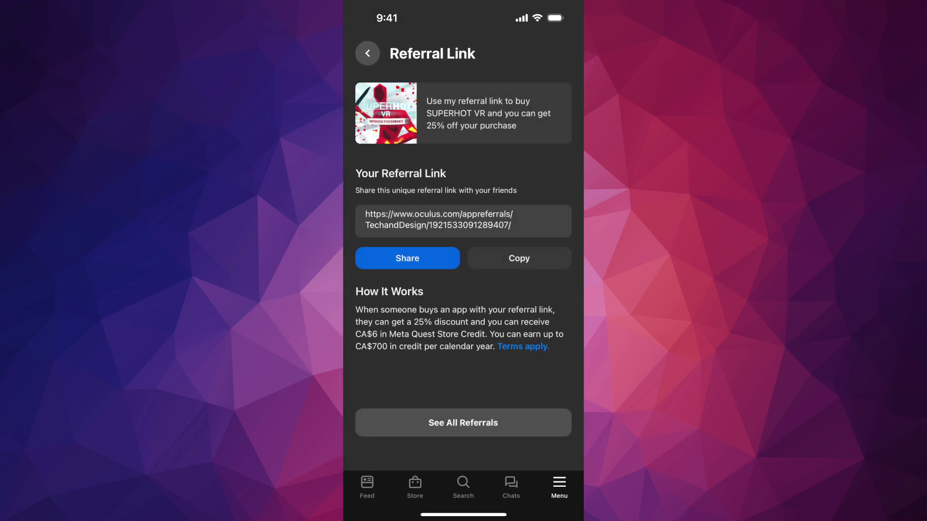
{"action": "left_click", "coordinate": [367, 53]}
{"action": "left_click", "coordinate": [434, 244]}
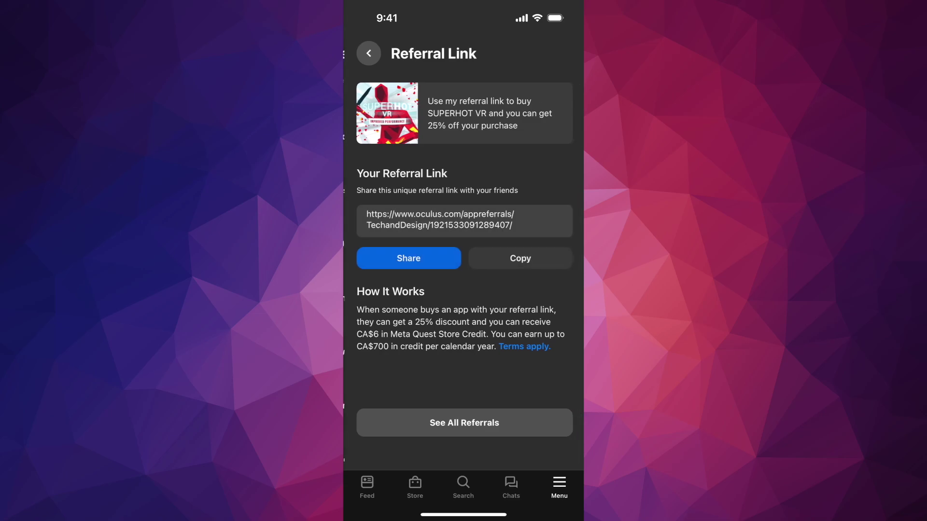
{"action": "left_click", "coordinate": [367, 53]}
{"action": "scroll", "coordinate": [463, 290], "scroll_direction": "down", "scroll_amount": 1}
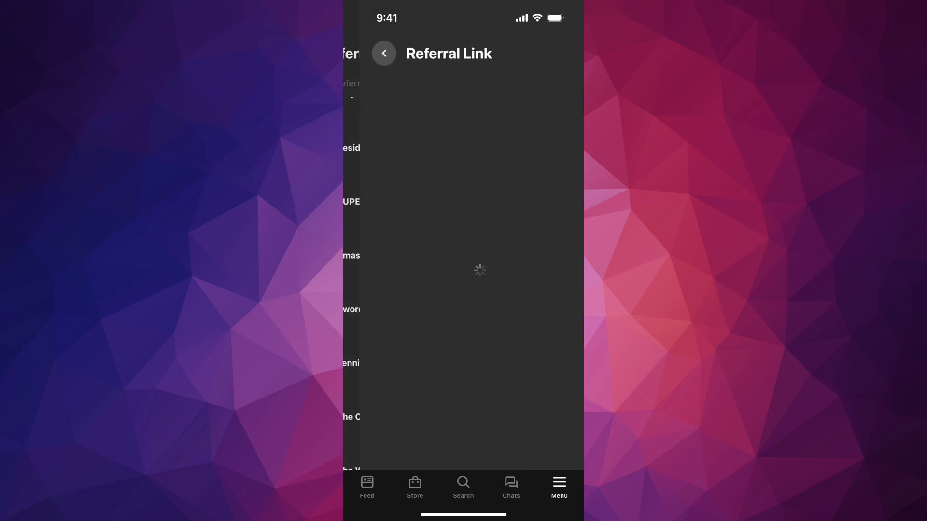
Step: View the Swordsman referral link twice, returning to the referrals list
{"action": "left_click", "coordinate": [368, 53]}
{"action": "scroll", "coordinate": [464, 290], "scroll_direction": "down", "scroll_amount": 1}
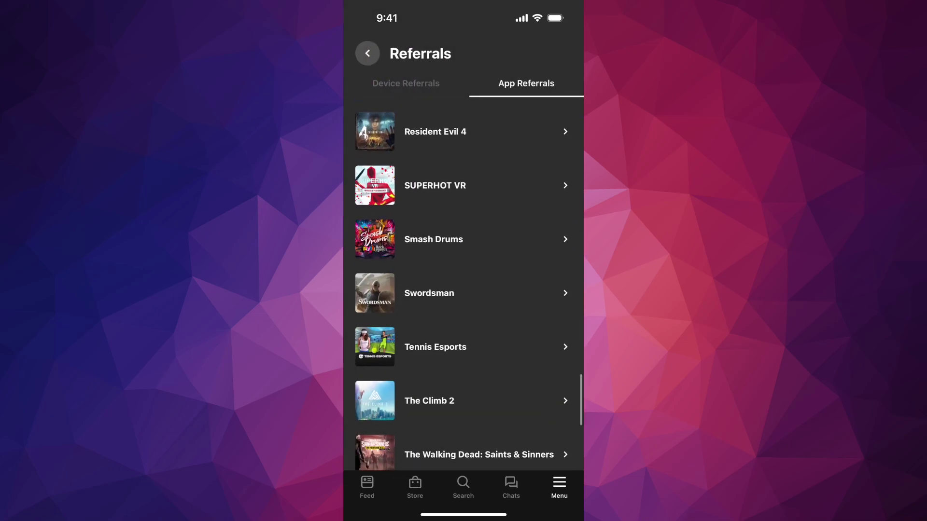
{"action": "left_click", "coordinate": [435, 290]}
{"action": "left_click", "coordinate": [367, 53]}
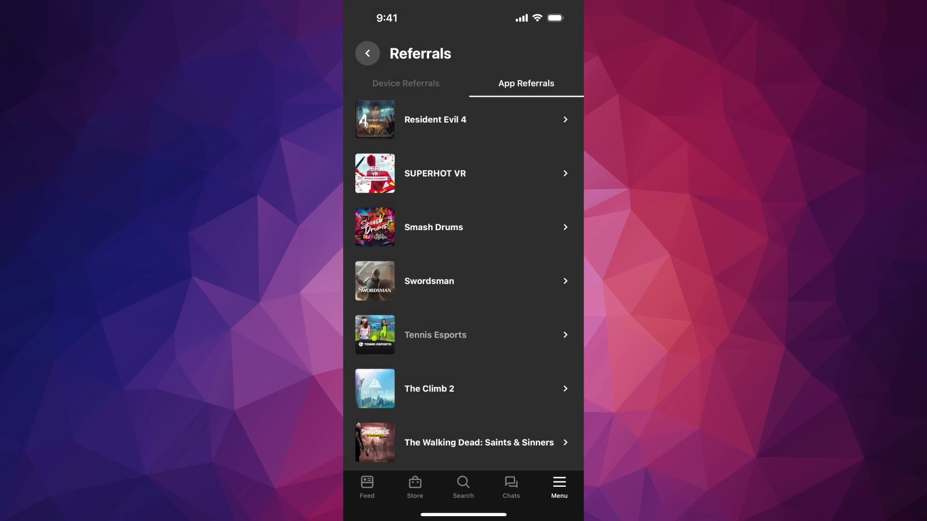
{"action": "scroll", "coordinate": [464, 290], "scroll_direction": "down", "scroll_amount": 1}
{"action": "left_click", "coordinate": [435, 234]}
{"action": "left_click", "coordinate": [367, 53]}
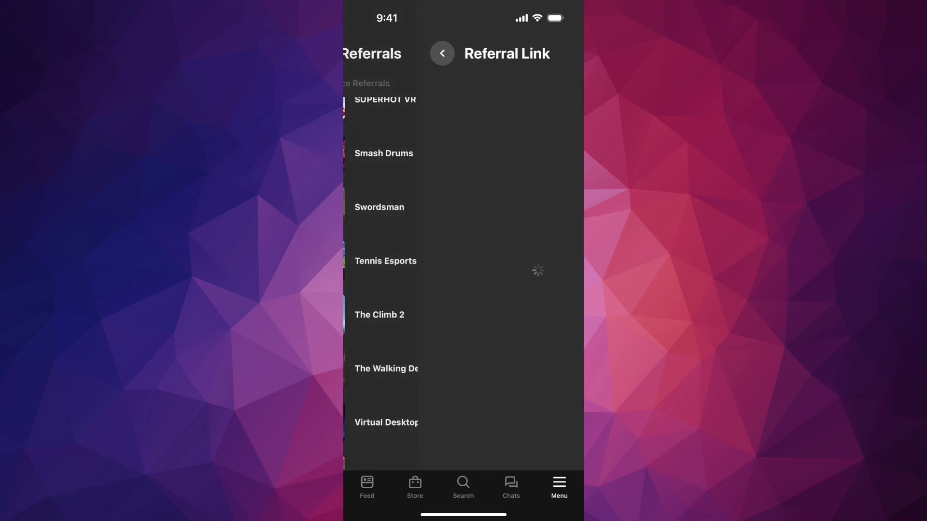
{"action": "left_click", "coordinate": [367, 53]}
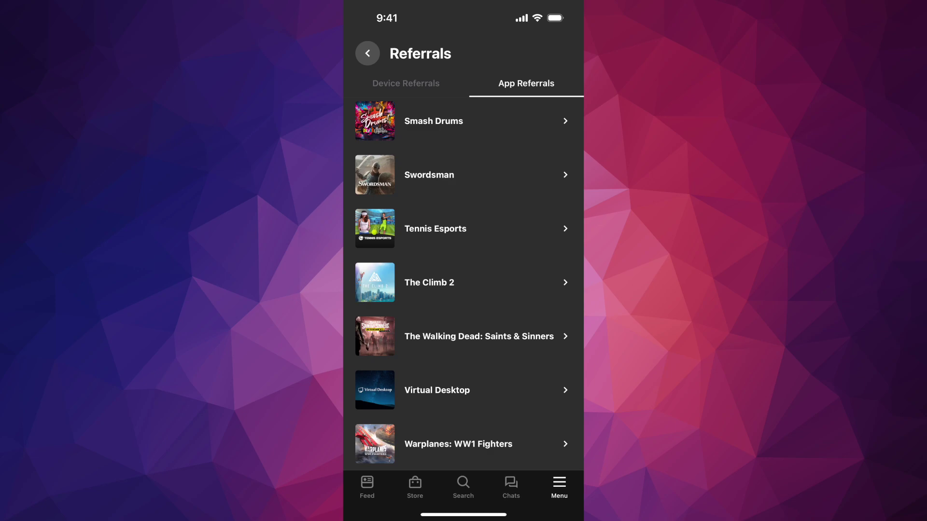
{"action": "scroll", "coordinate": [464, 289], "scroll_direction": "down", "scroll_amount": 1}
Step: View The Climb 2 and The Walking Dead: Saints & Sinners referral links
{"action": "left_click", "coordinate": [434, 240]}
{"action": "left_click", "coordinate": [367, 53]}
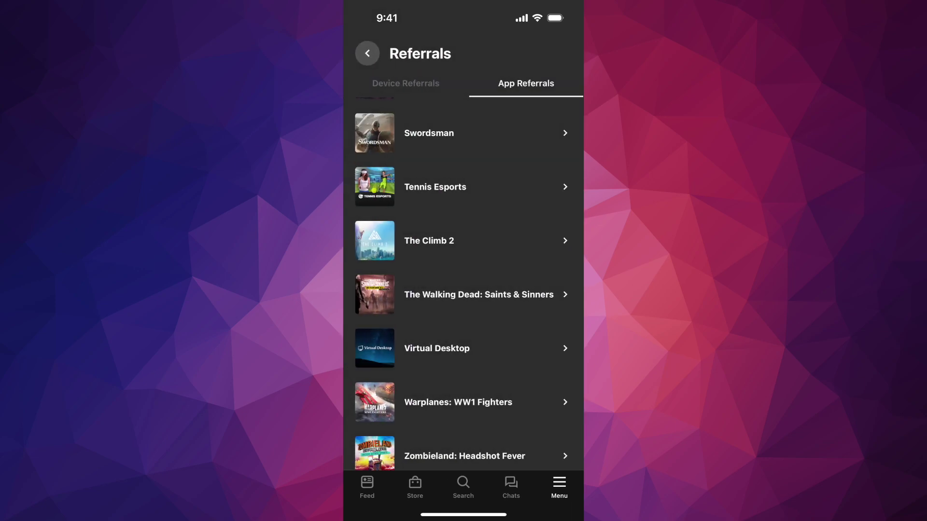
{"action": "left_click", "coordinate": [367, 53]}
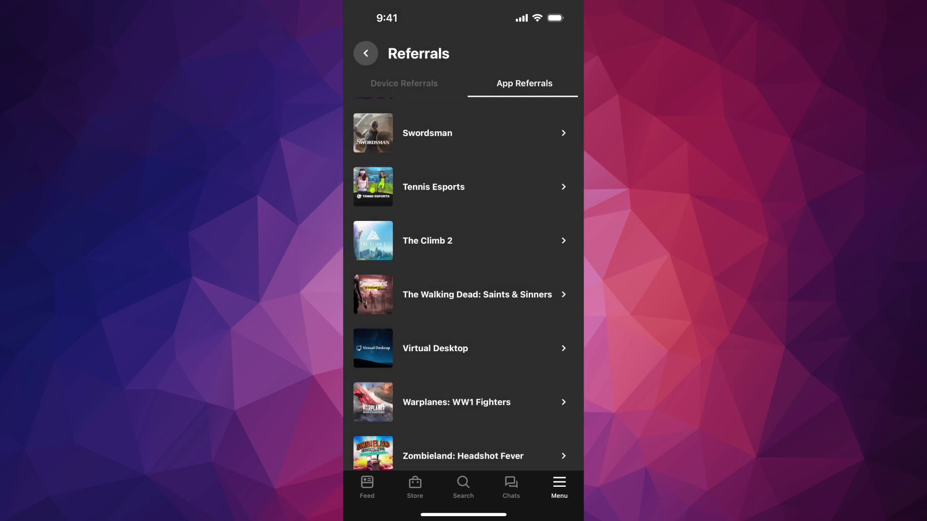
{"action": "scroll", "coordinate": [464, 290], "scroll_direction": "down", "scroll_amount": 1}
{"action": "left_click", "coordinate": [449, 272]}
{"action": "left_click", "coordinate": [366, 53]}
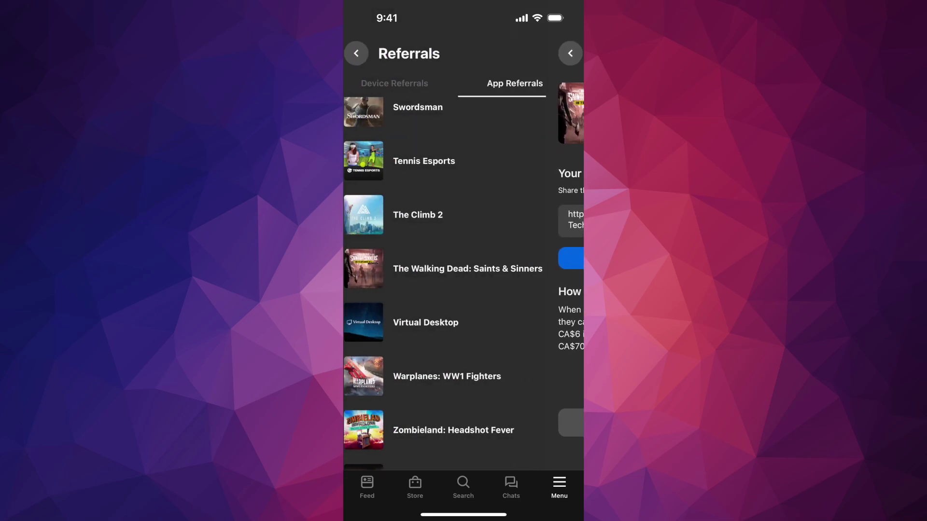
{"action": "scroll", "coordinate": [463, 290], "scroll_direction": "down", "scroll_amount": 2}
Step: View the Virtual Desktop, Warplanes: WW1 Fighters, Zombieland and iB Cricket referral links
{"action": "left_click", "coordinate": [449, 272]}
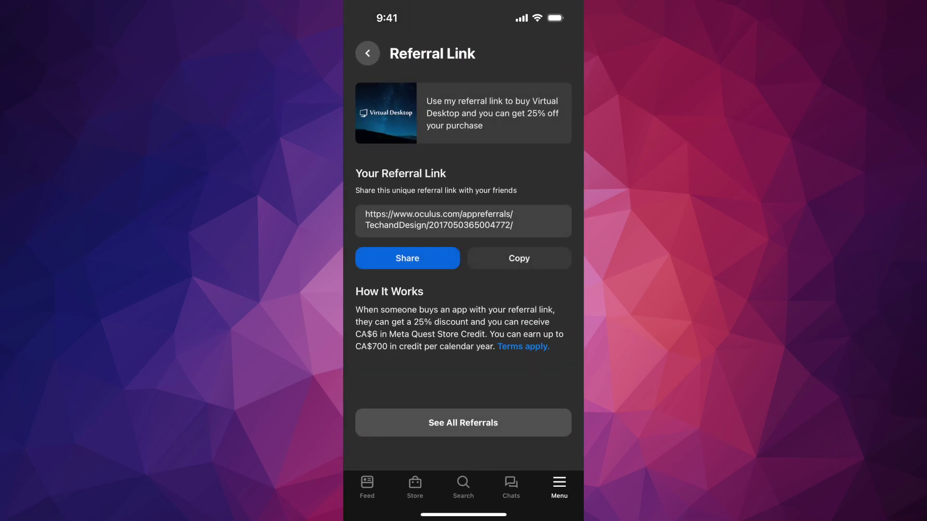
{"action": "left_click", "coordinate": [368, 53]}
{"action": "scroll", "coordinate": [463, 290], "scroll_direction": "down", "scroll_amount": 1}
{"action": "left_click", "coordinate": [448, 269]}
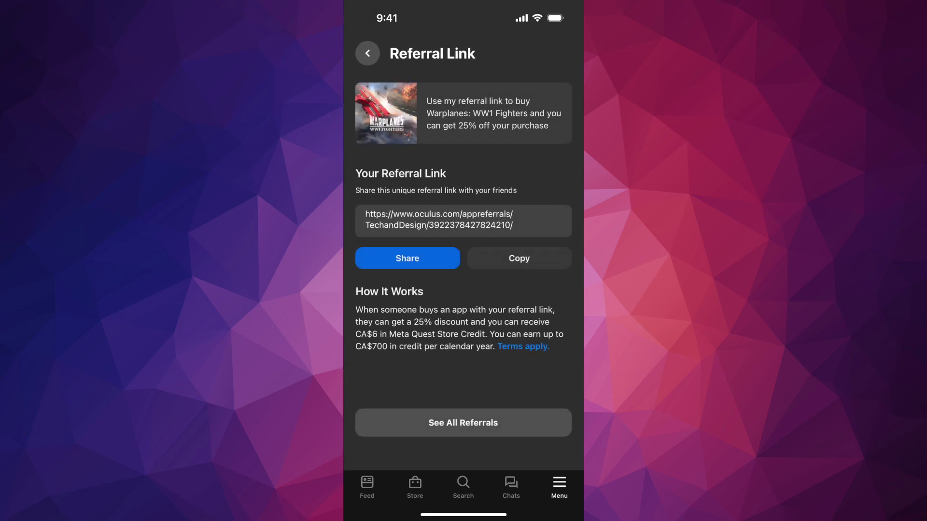
{"action": "left_click", "coordinate": [366, 53]}
{"action": "scroll", "coordinate": [463, 290], "scroll_direction": "down", "scroll_amount": 1}
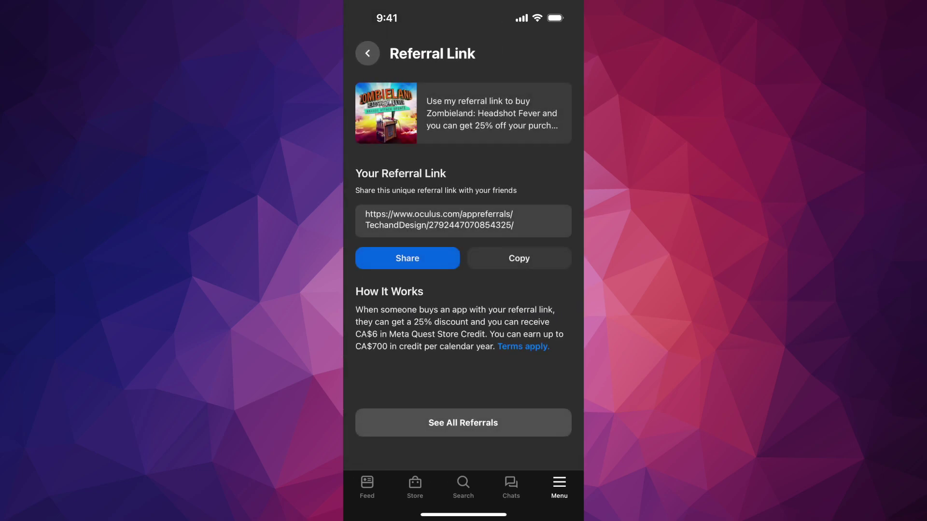
{"action": "left_click", "coordinate": [367, 53]}
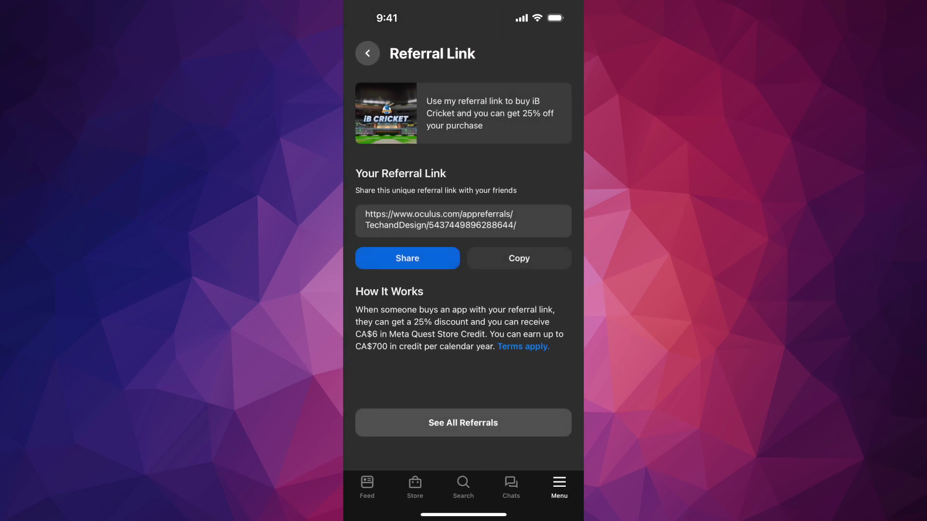
{"action": "left_click", "coordinate": [368, 53]}
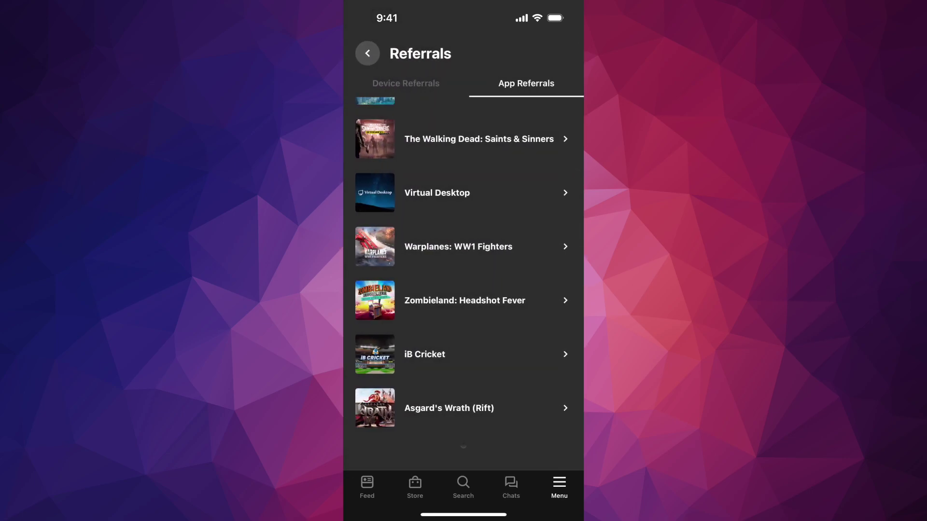
Step: View the Asgard's Wrath (Rift) referral link twice, then iB Cricket's link
{"action": "left_click", "coordinate": [449, 407]}
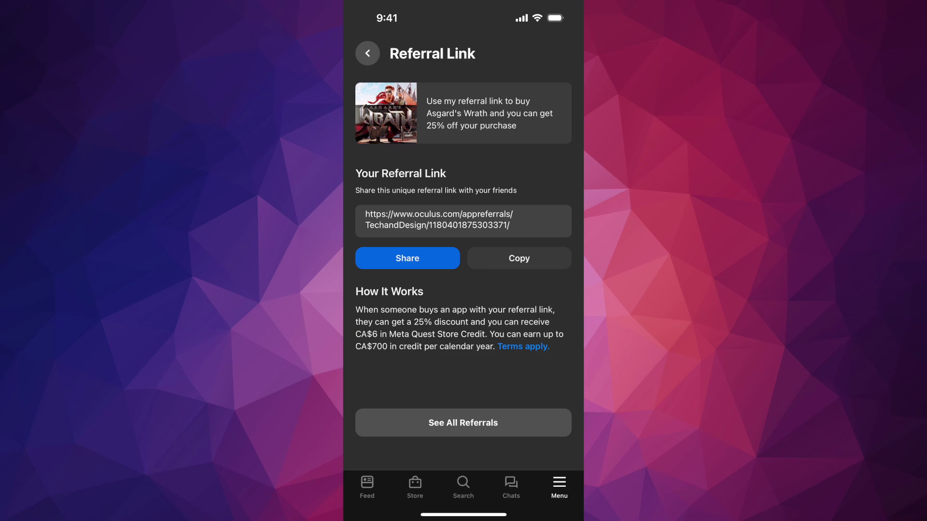
{"action": "left_click", "coordinate": [367, 54]}
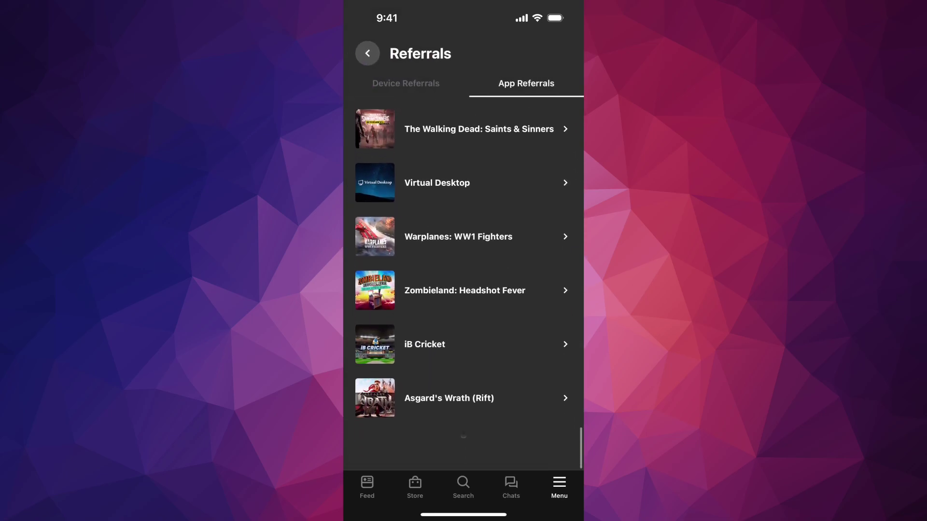
{"action": "left_click", "coordinate": [449, 397]}
{"action": "left_click", "coordinate": [367, 54]}
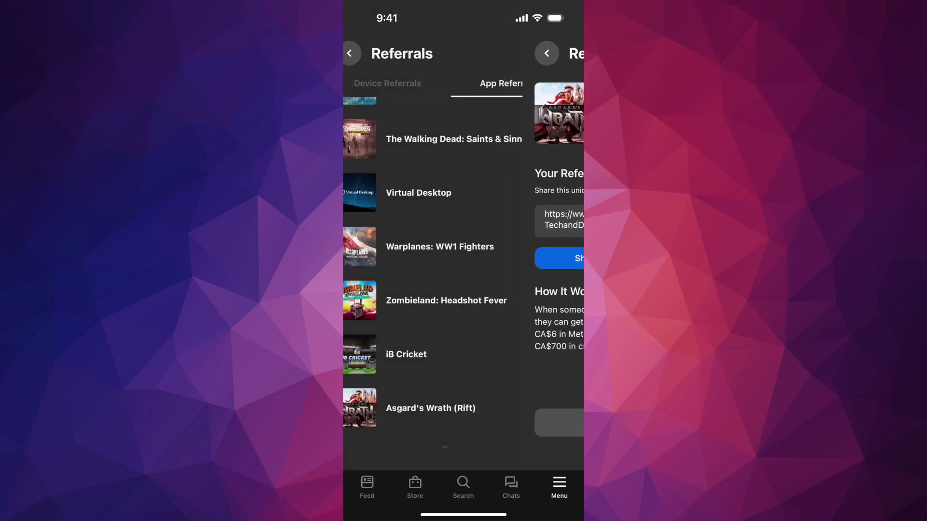
{"action": "left_click", "coordinate": [424, 354]}
{"action": "left_click", "coordinate": [367, 53]}
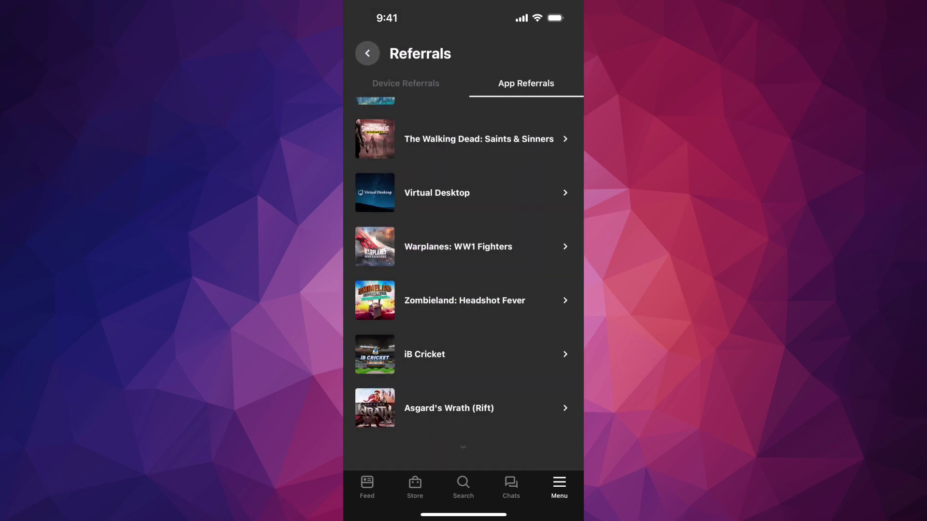
Step: Revisit the Zombieland: Headshot Fever and Warplanes: WW1 Fighters links, then reopen Virtual Desktop's
{"action": "left_click", "coordinate": [464, 299]}
{"action": "left_click", "coordinate": [373, 53]}
{"action": "left_click", "coordinate": [458, 246]}
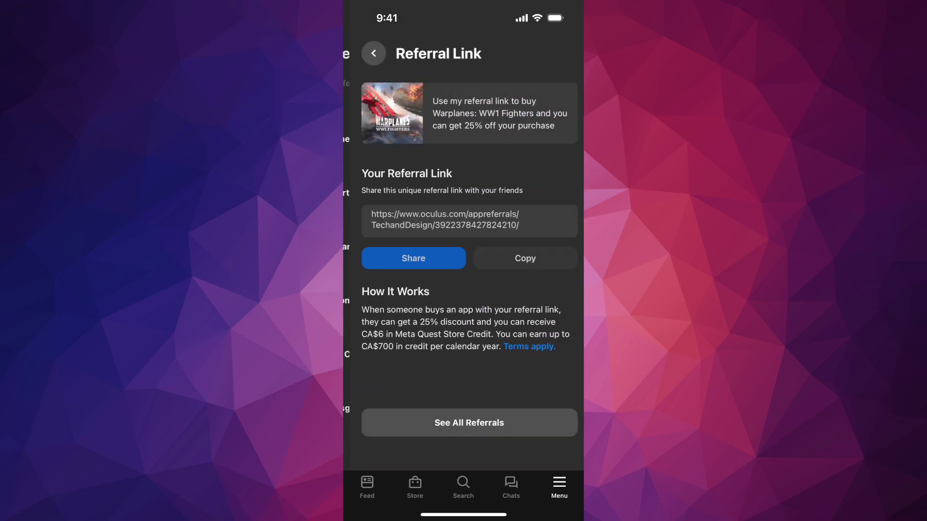
{"action": "left_click", "coordinate": [367, 53]}
{"action": "left_click", "coordinate": [435, 190]}
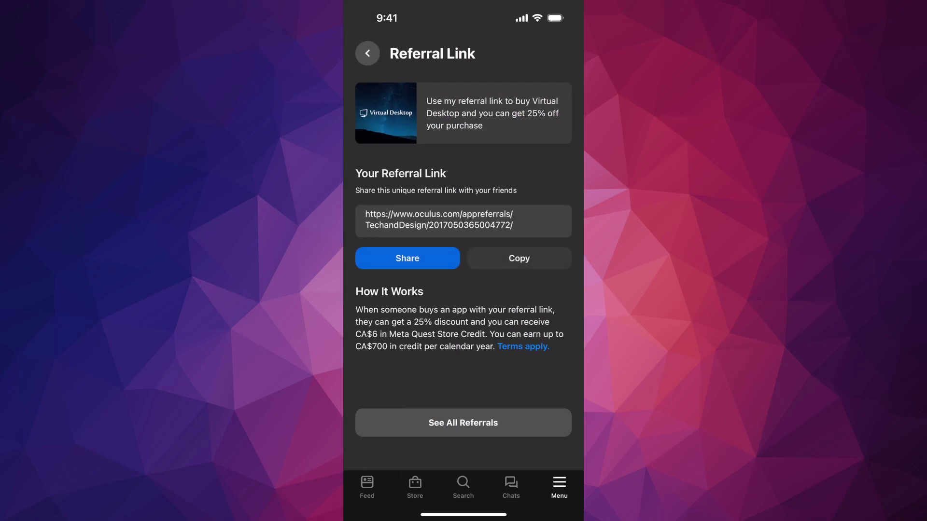
Step: Close Virtual Desktop's Referral Link page to get back to the App Referrals list
{"action": "left_click", "coordinate": [367, 53]}
{"action": "scroll", "coordinate": [464, 290], "scroll_direction": "up", "scroll_amount": 3}
{"action": "scroll", "coordinate": [463, 289], "scroll_direction": "up", "scroll_amount": 5}
{"action": "scroll", "coordinate": [463, 290], "scroll_direction": "up", "scroll_amount": 5}
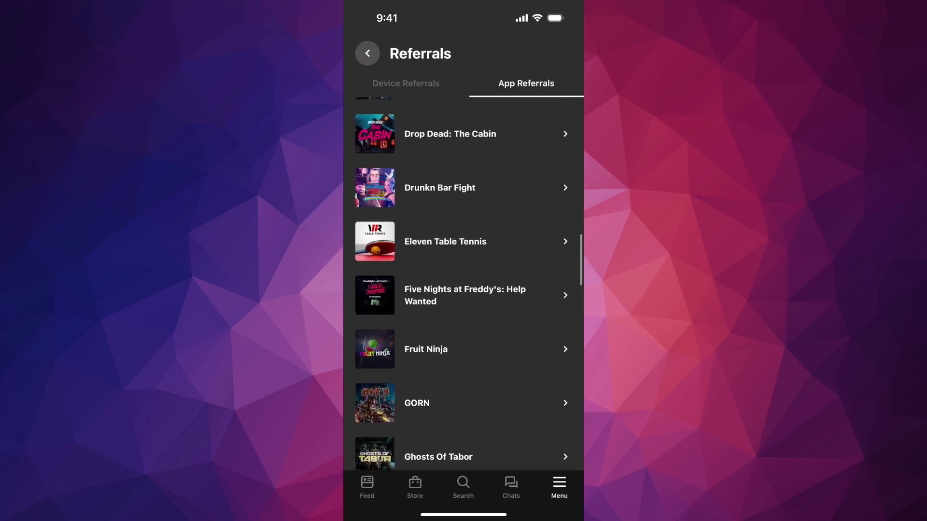
{"action": "scroll", "coordinate": [463, 290], "scroll_direction": "up", "scroll_amount": 5}
{"action": "scroll", "coordinate": [464, 290], "scroll_direction": "up", "scroll_amount": 5}
{"action": "scroll", "coordinate": [464, 290], "scroll_direction": "down", "scroll_amount": 2}
{"action": "scroll", "coordinate": [464, 290], "scroll_direction": "down", "scroll_amount": 4}
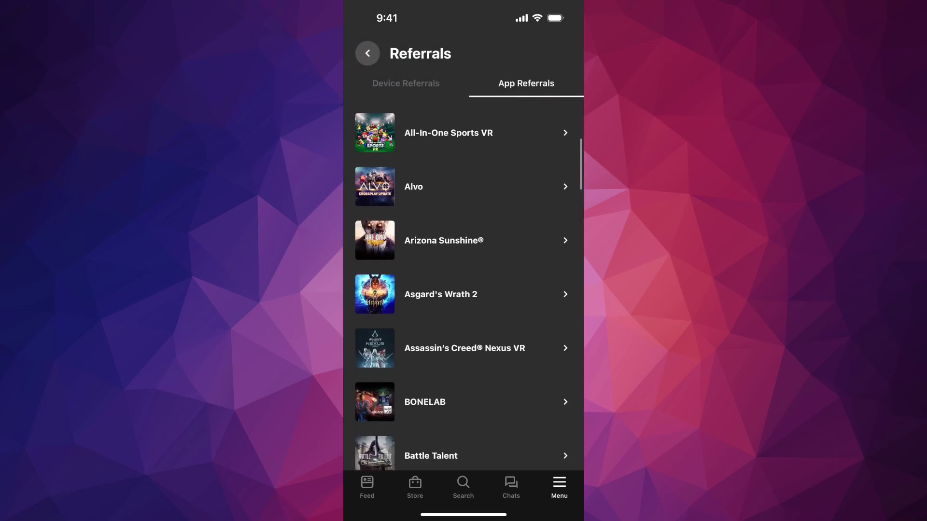